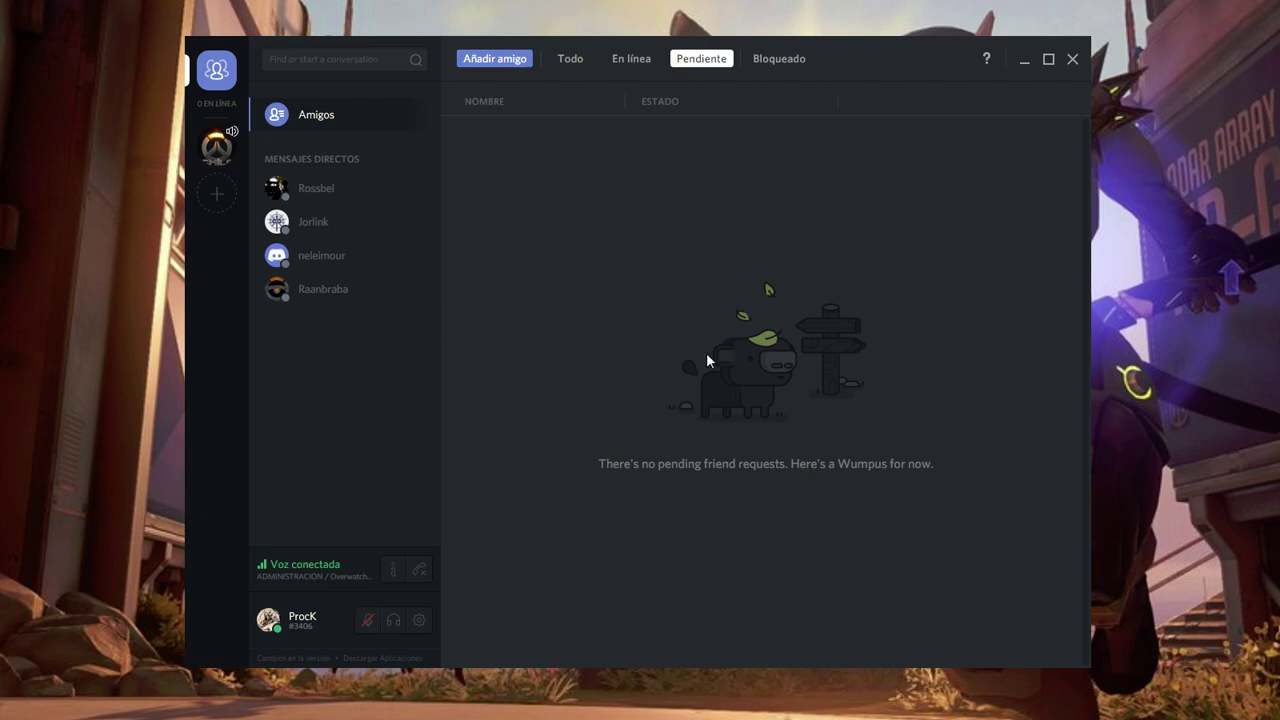
- Create a new server named Overwatch in the US South region
click(212, 194)
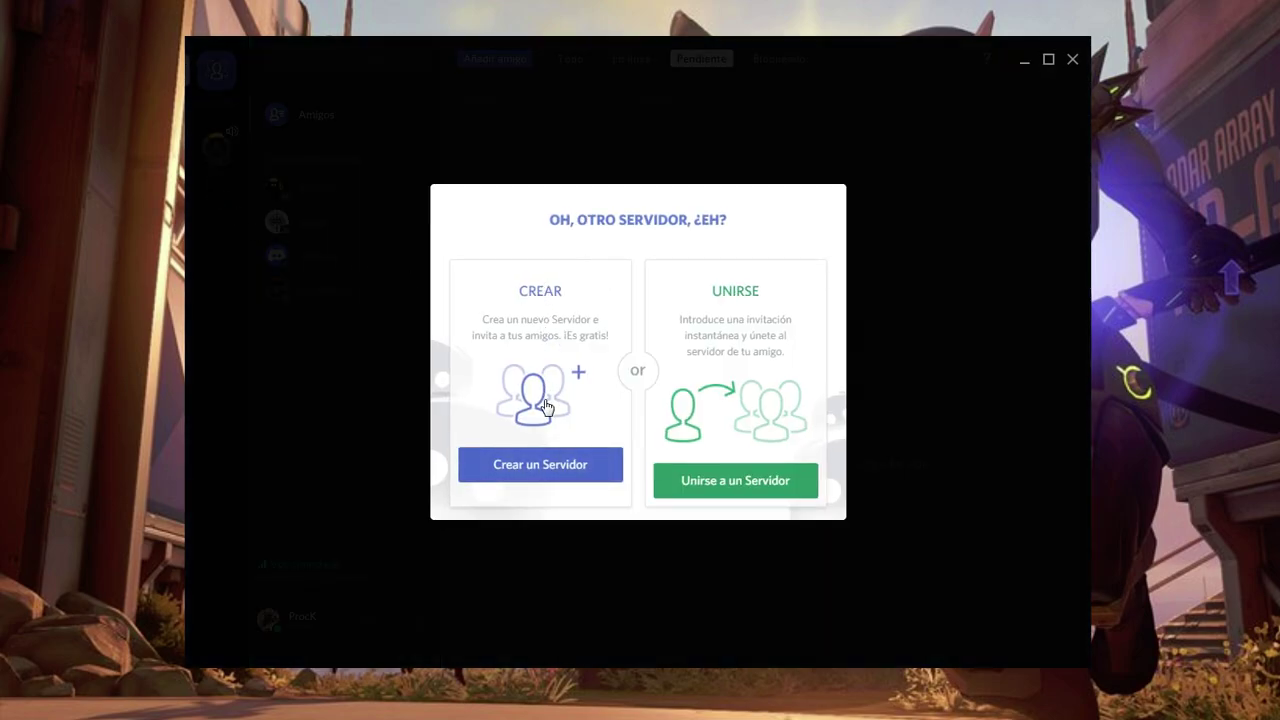
click(543, 472)
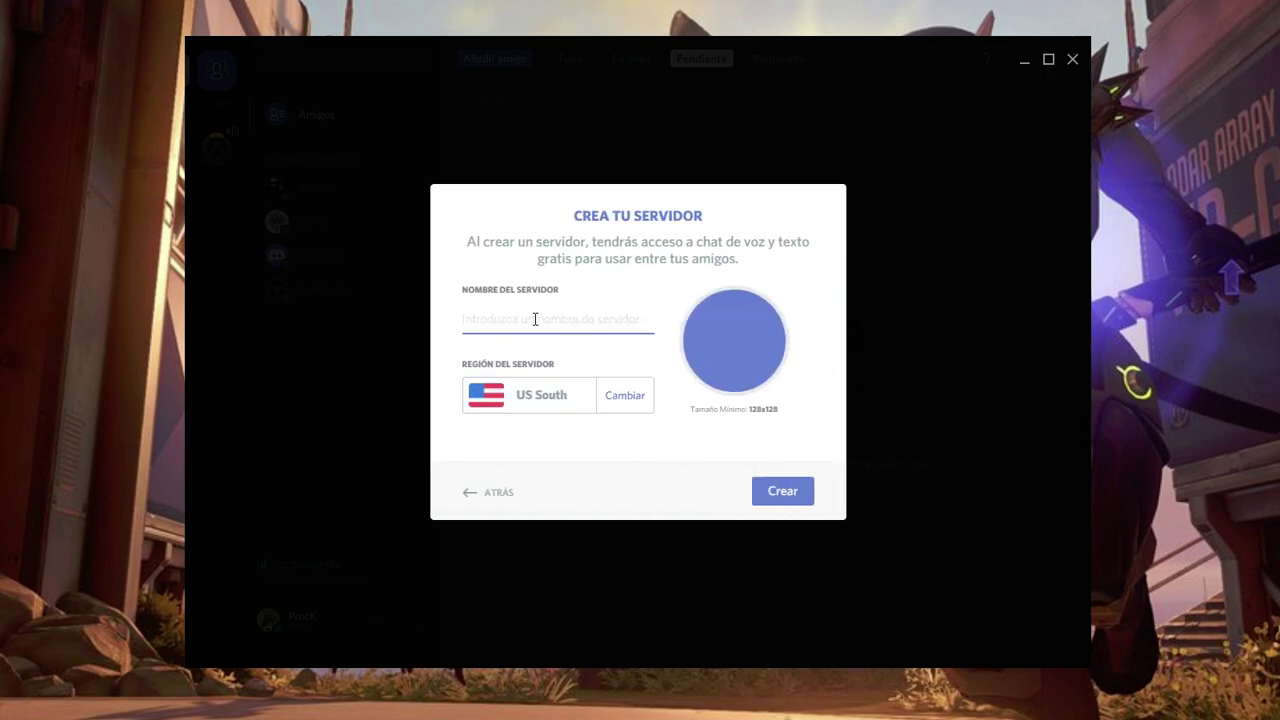
text(Overw)
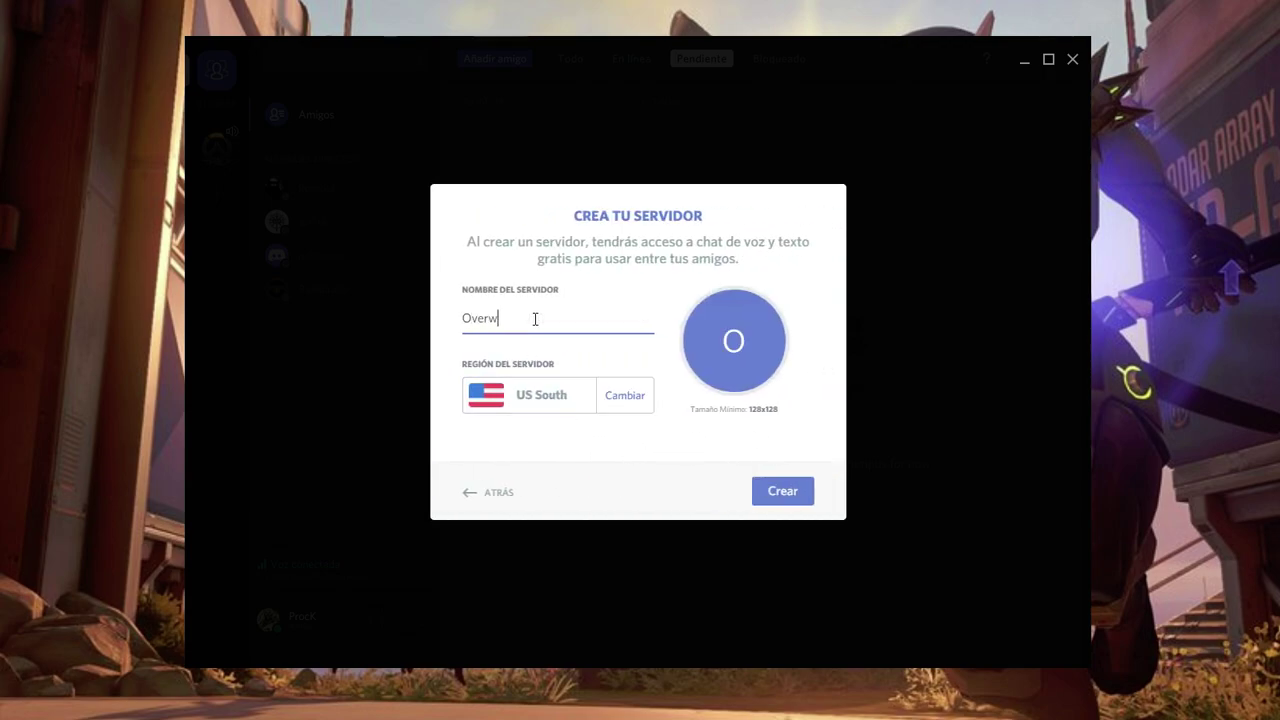
text(atch)
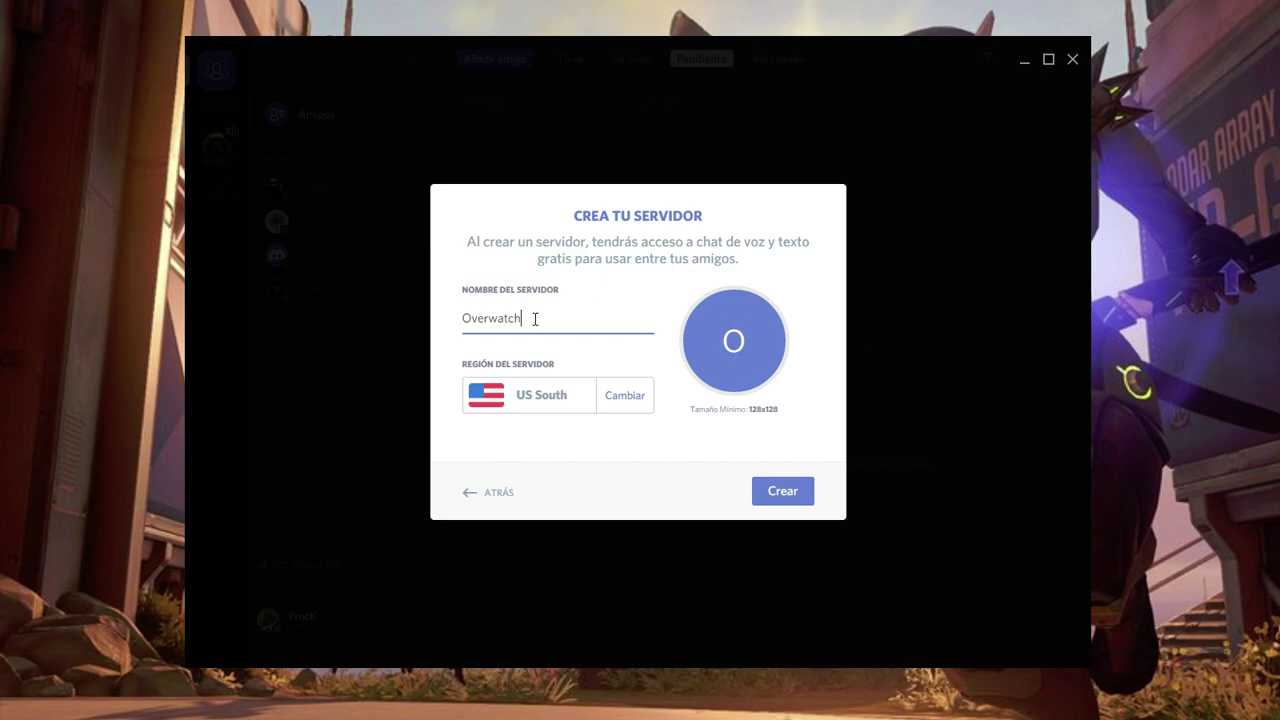
click(548, 400)
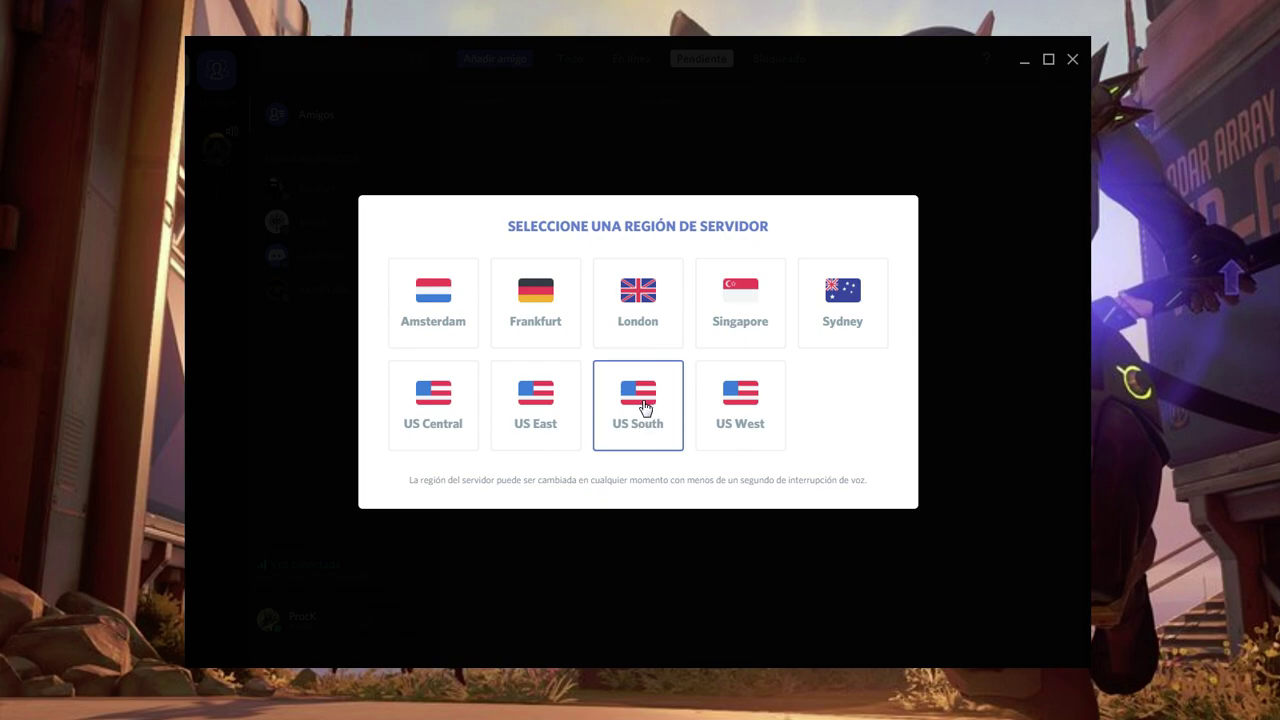
click(645, 407)
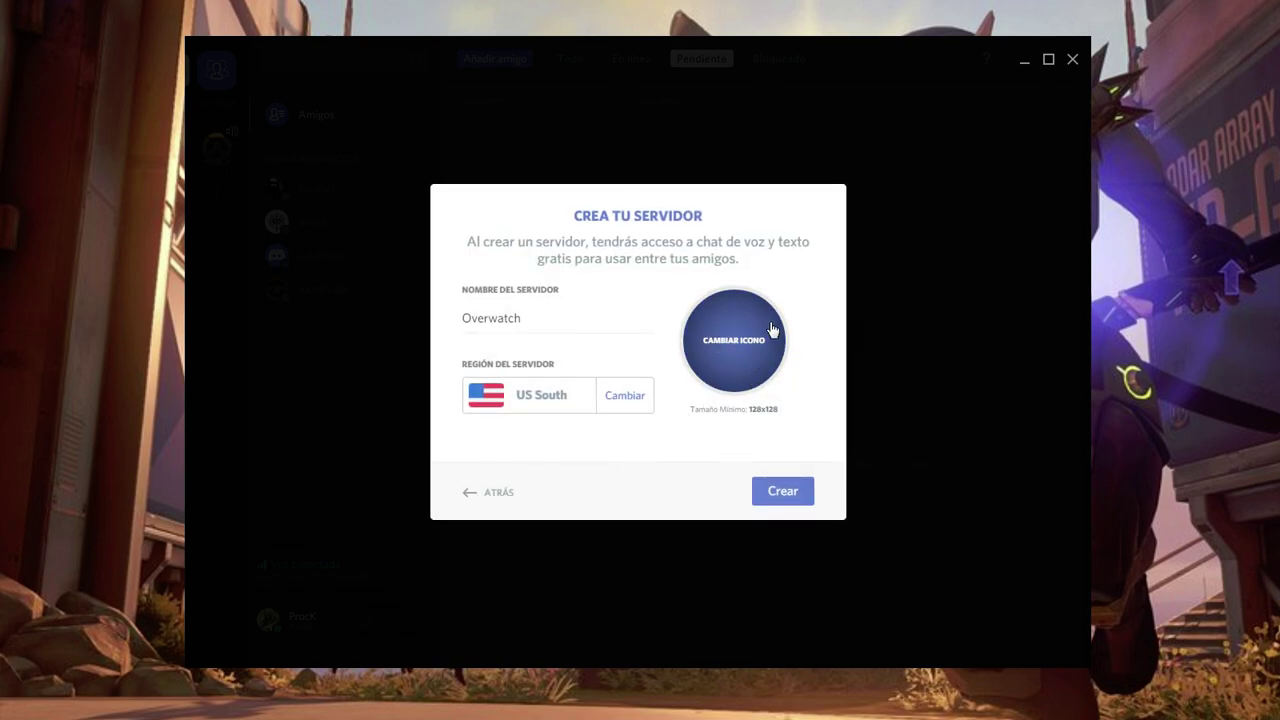
click(786, 492)
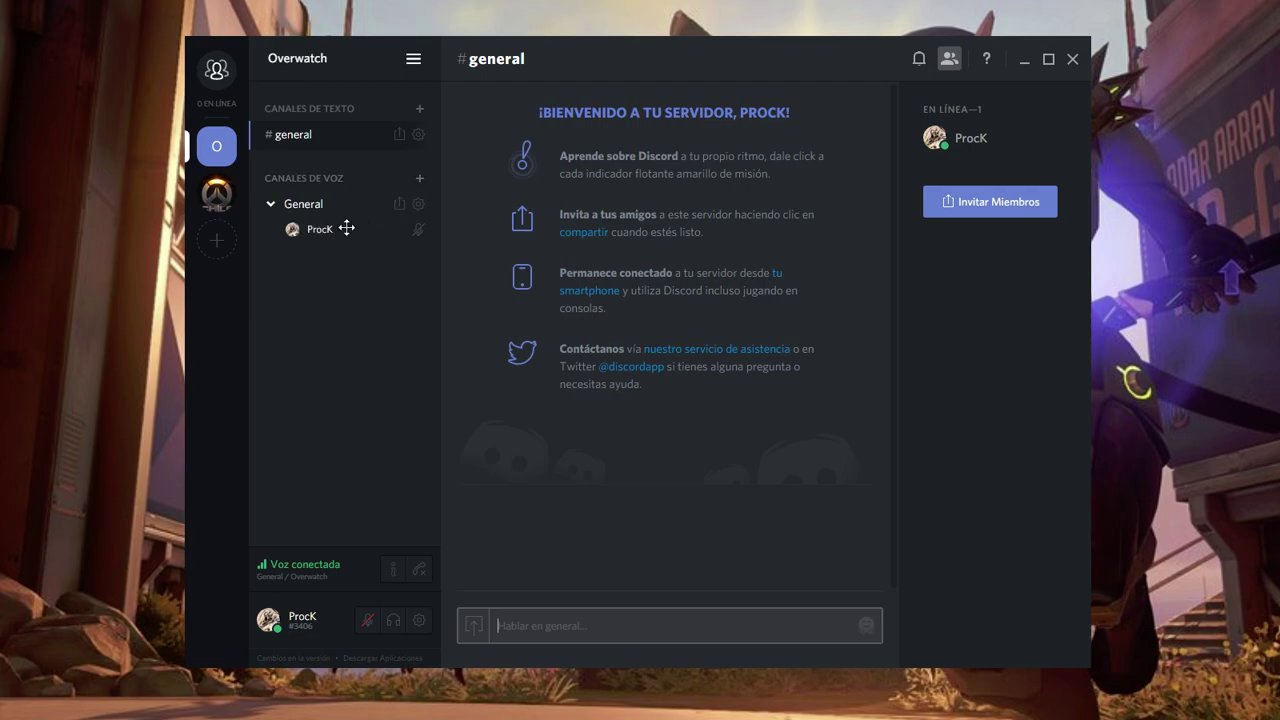
- Open the instant invitation for the General voice channel and copy its link
click(400, 209)
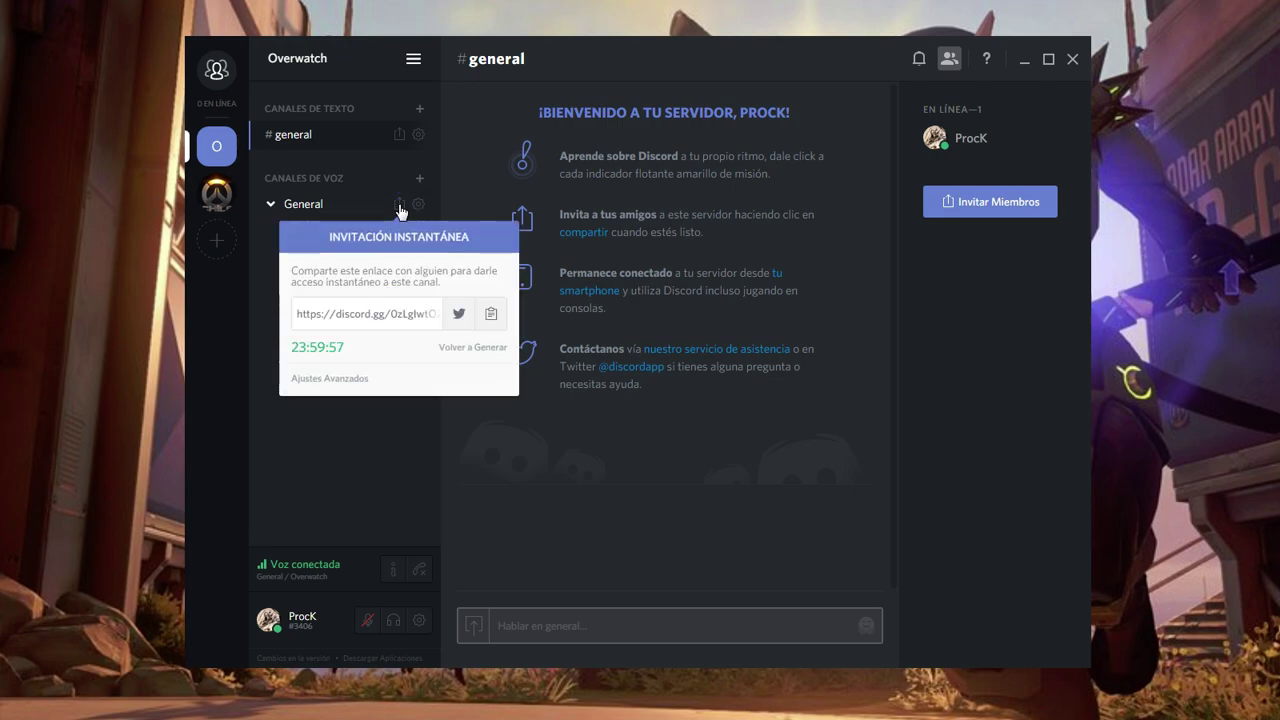
click(410, 316)
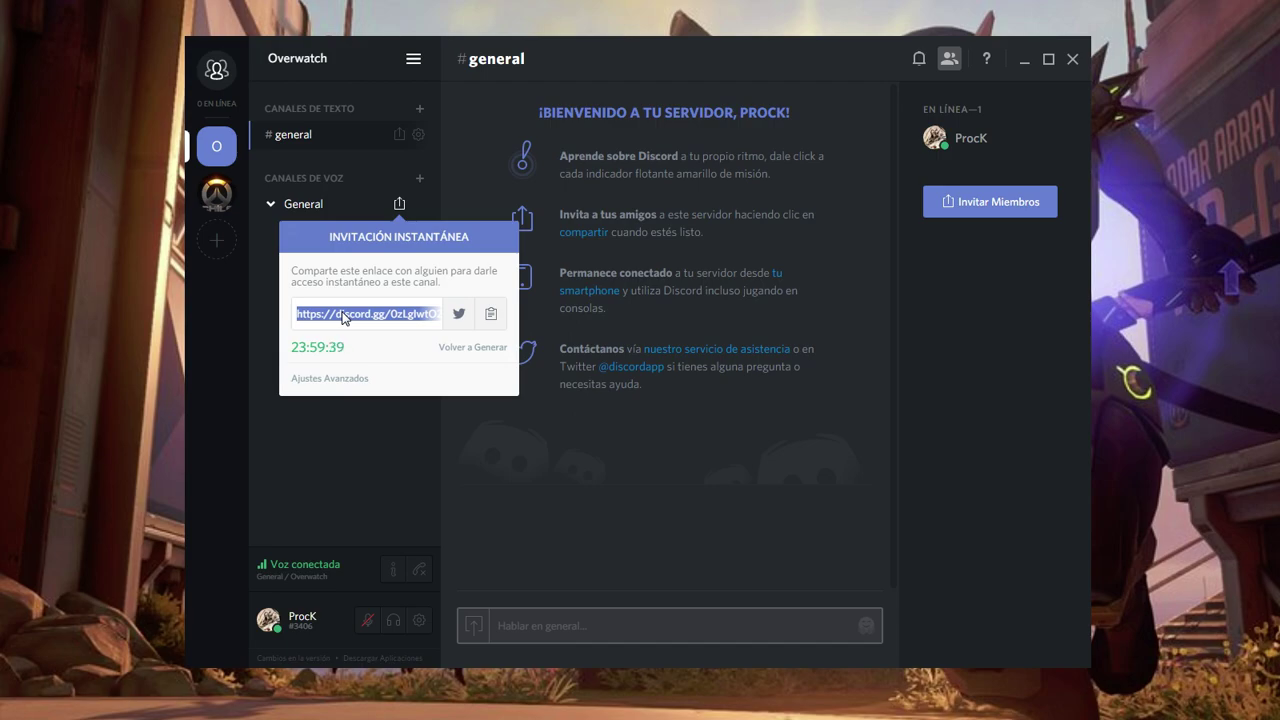
click(489, 316)
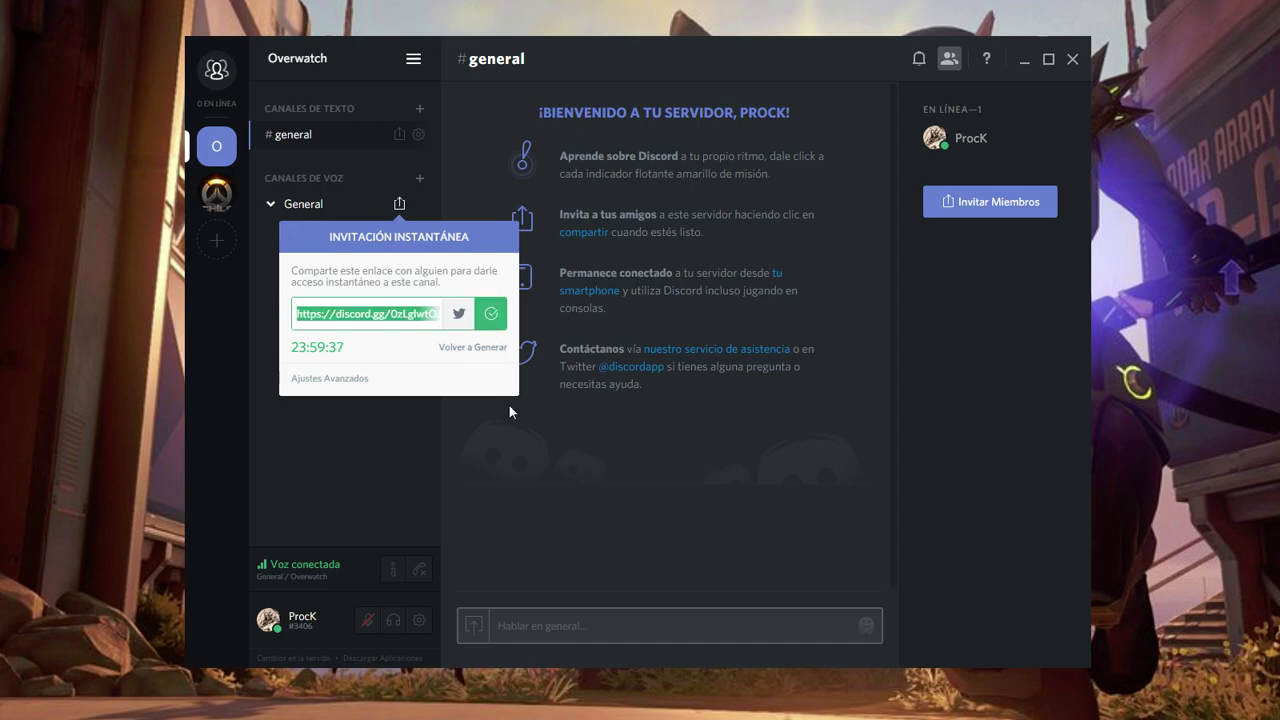
- Paste the copied invitation link into the #general message box and cut it out again without sending
click(657, 586)
key(ctrl+v)
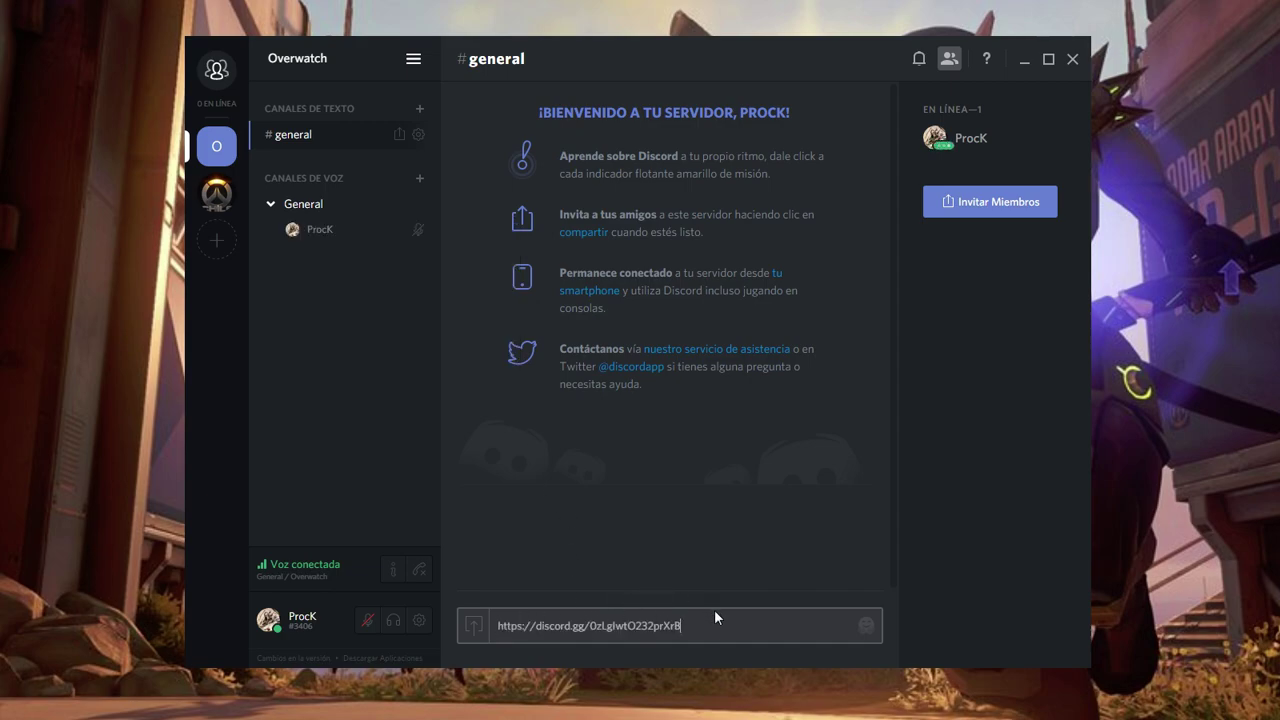
drag(708, 630, 493, 616)
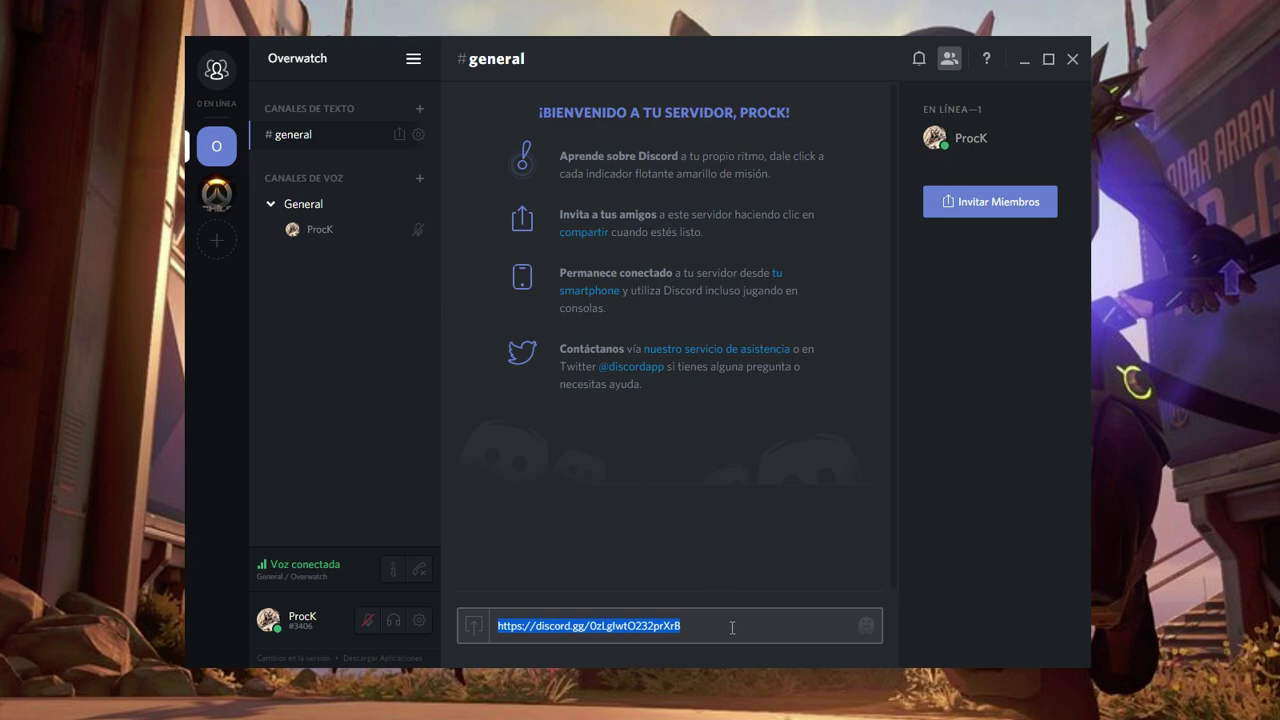
key(ctrl+x)
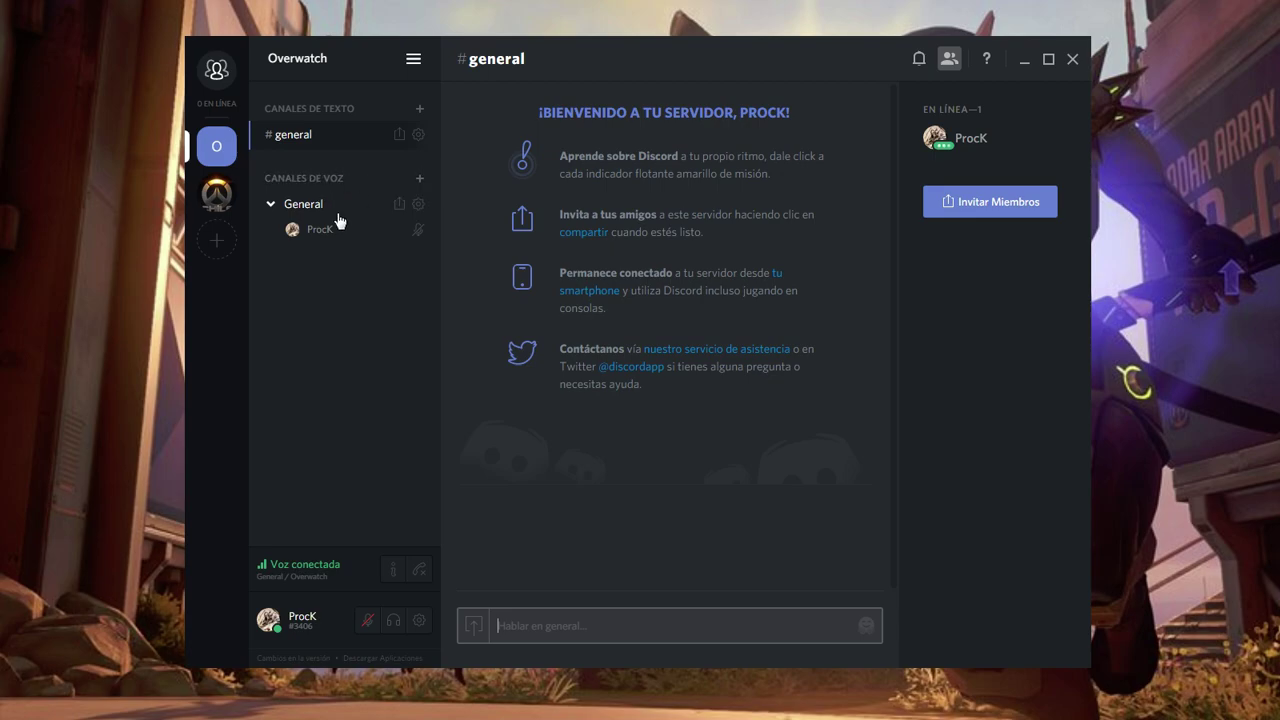
- View the server's instant invitation from the General voice channel and from the member list's invite option
click(399, 207)
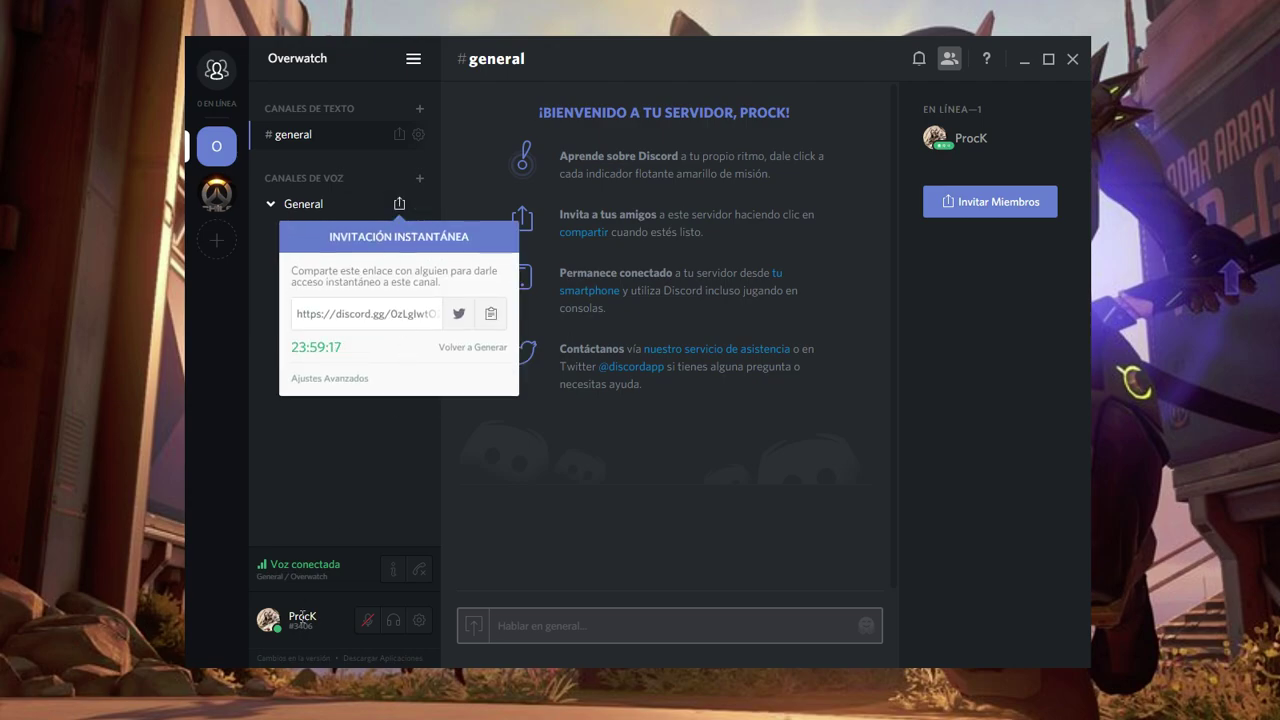
click(334, 482)
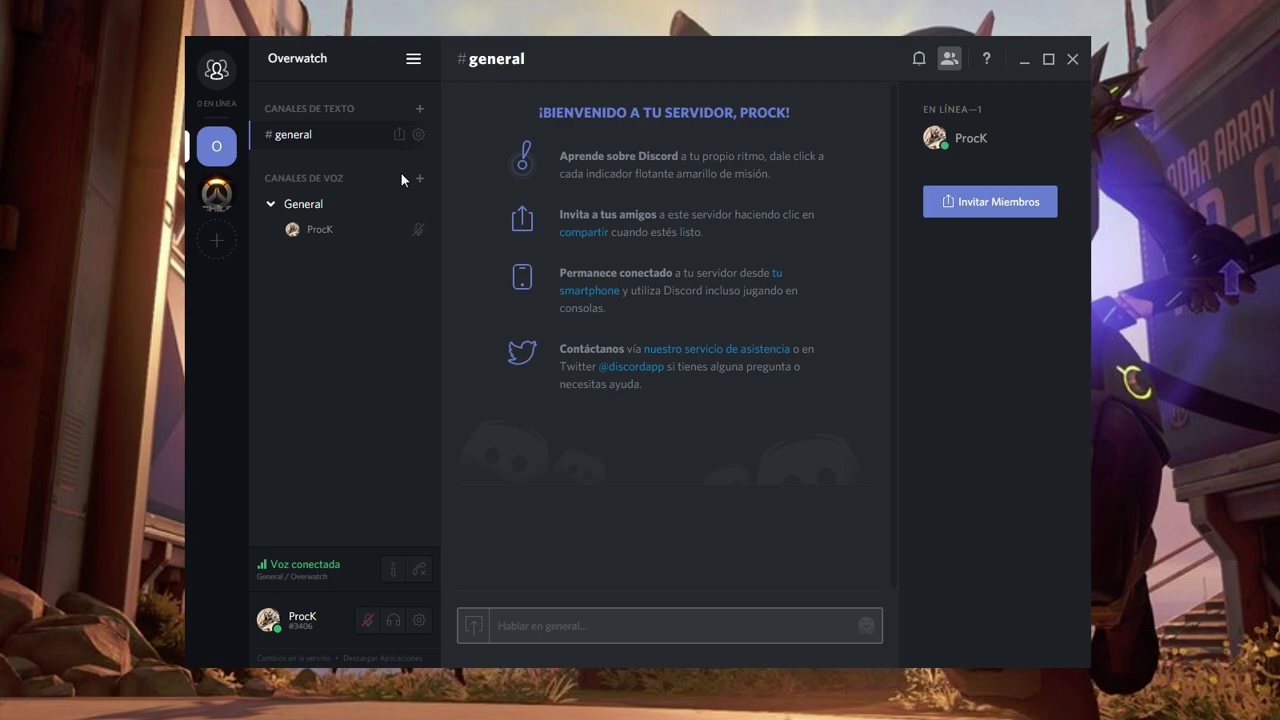
click(967, 214)
click(808, 278)
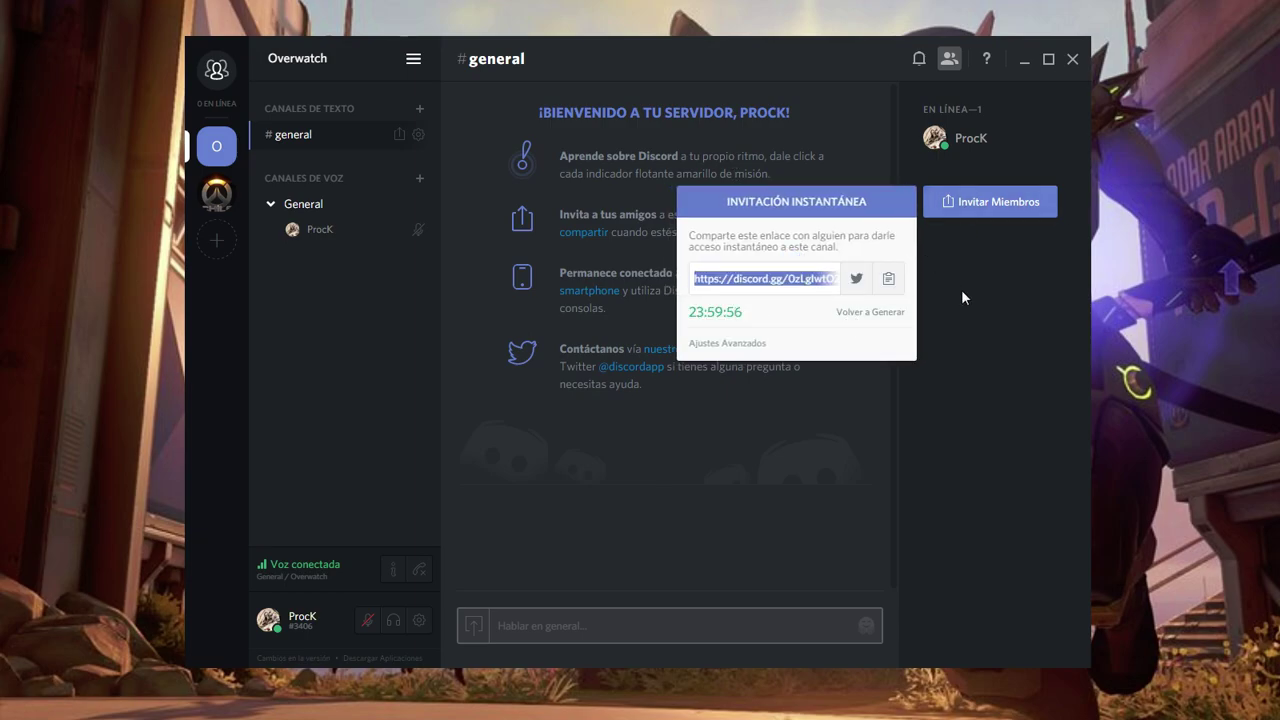
click(929, 300)
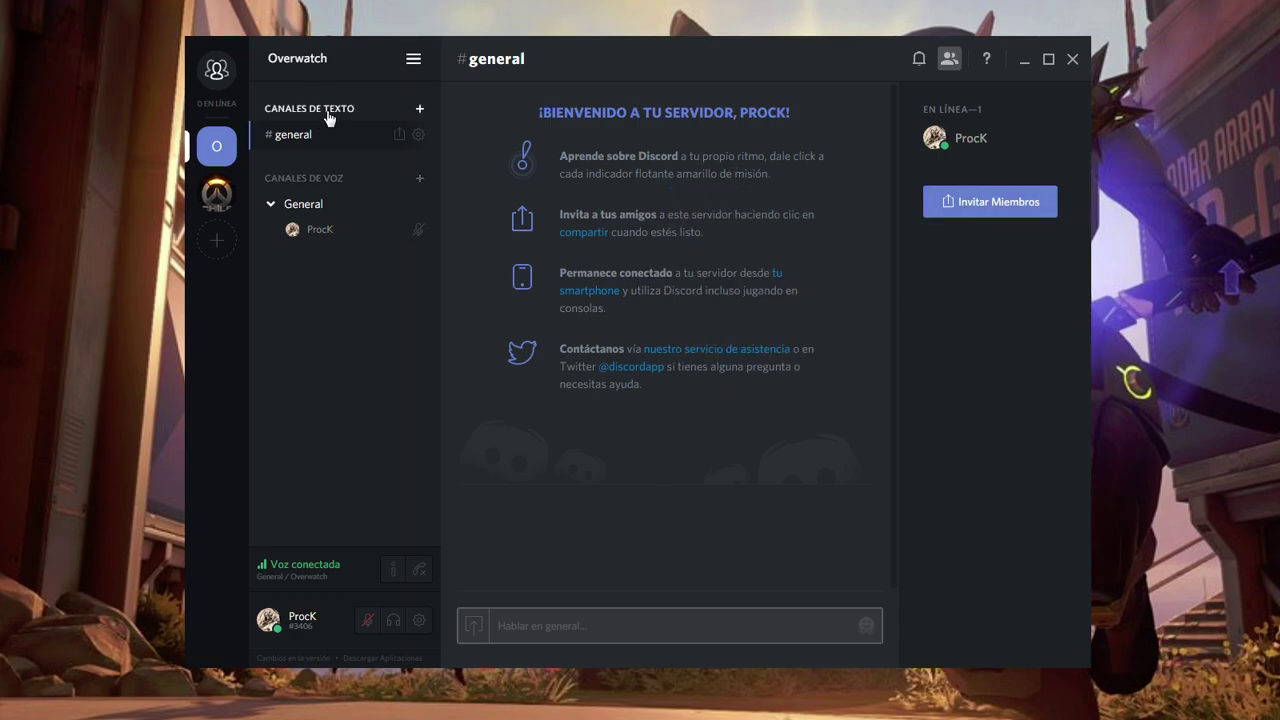
- Send the message "asdasd" in the #general text channel
text(asdasd)
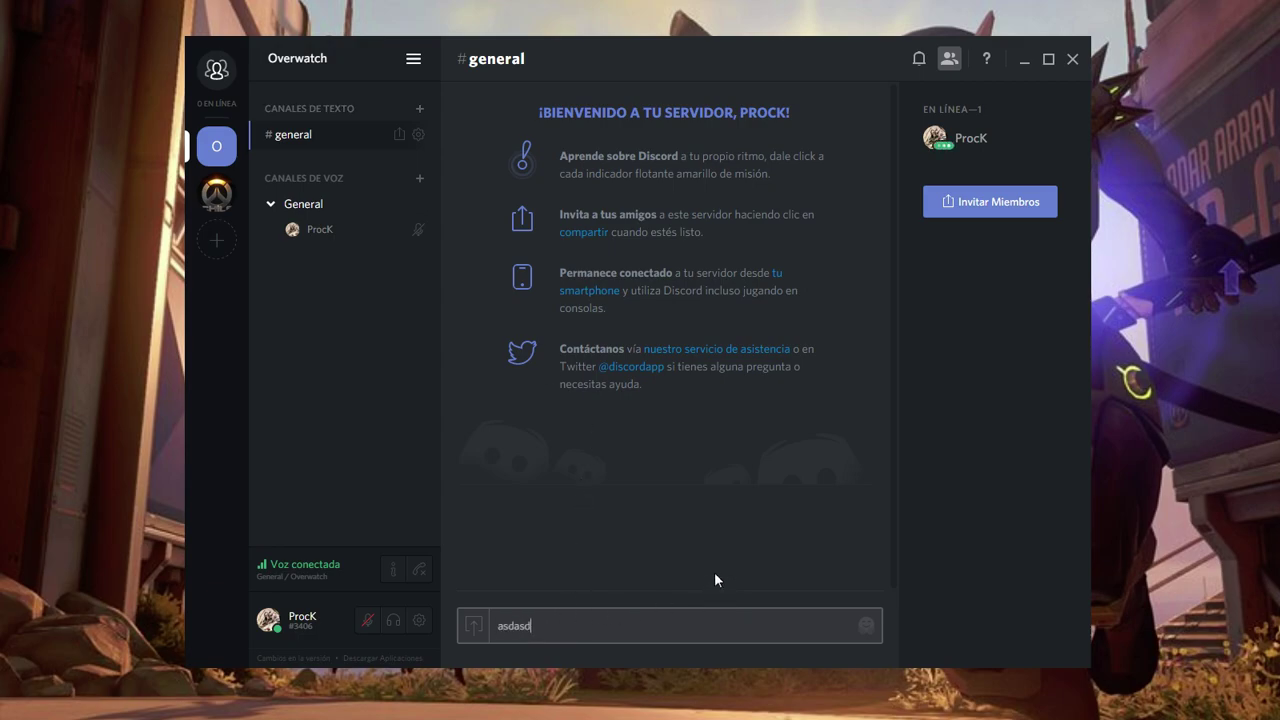
key(Return)
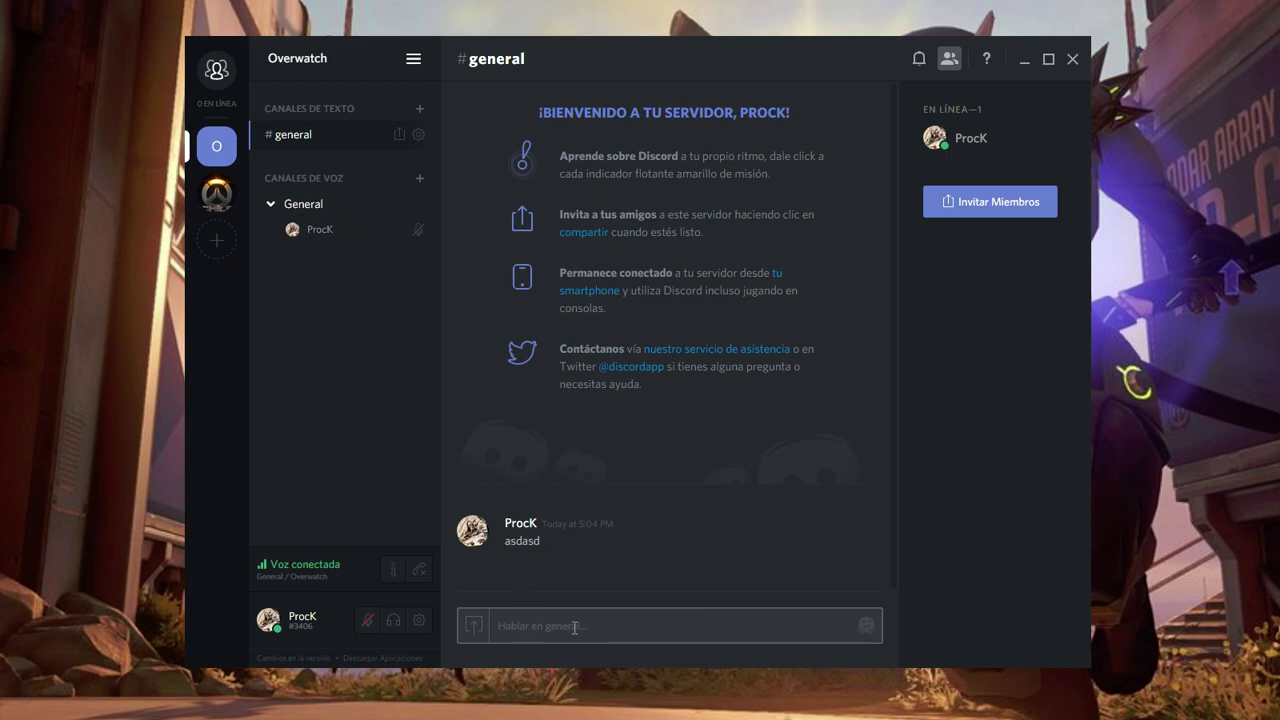
click(367, 621)
click(367, 620)
click(414, 64)
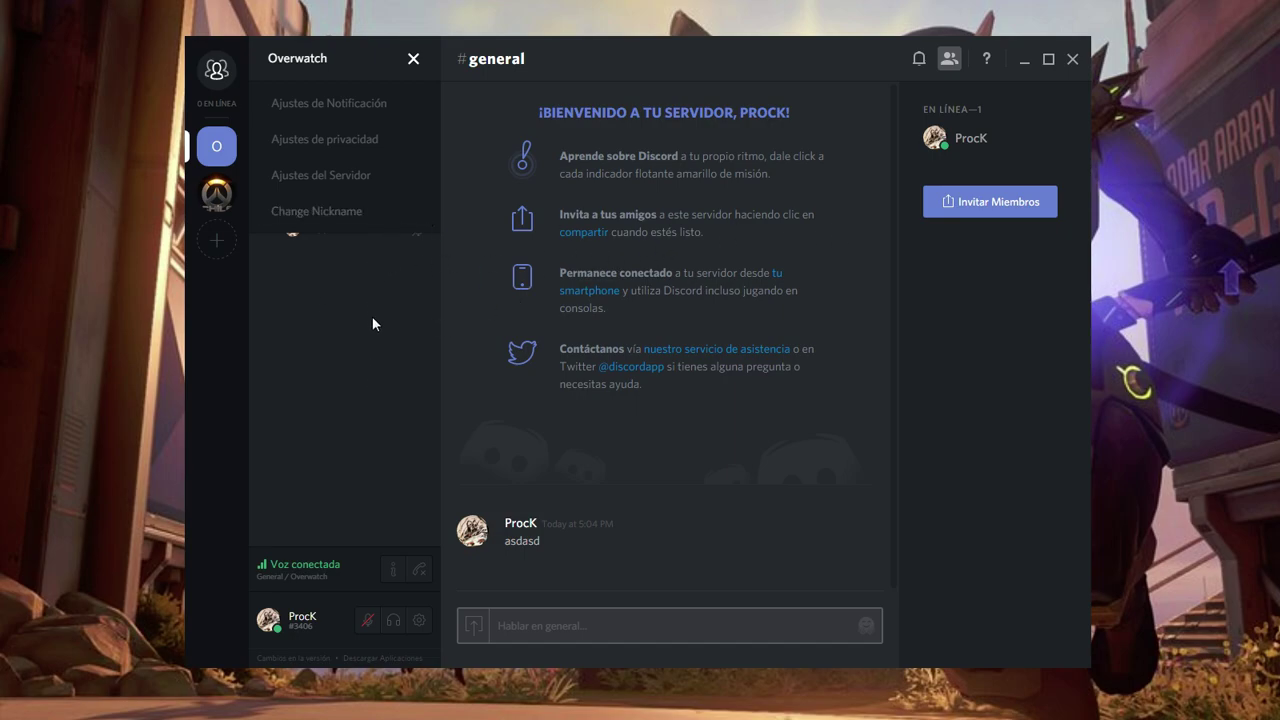
click(413, 58)
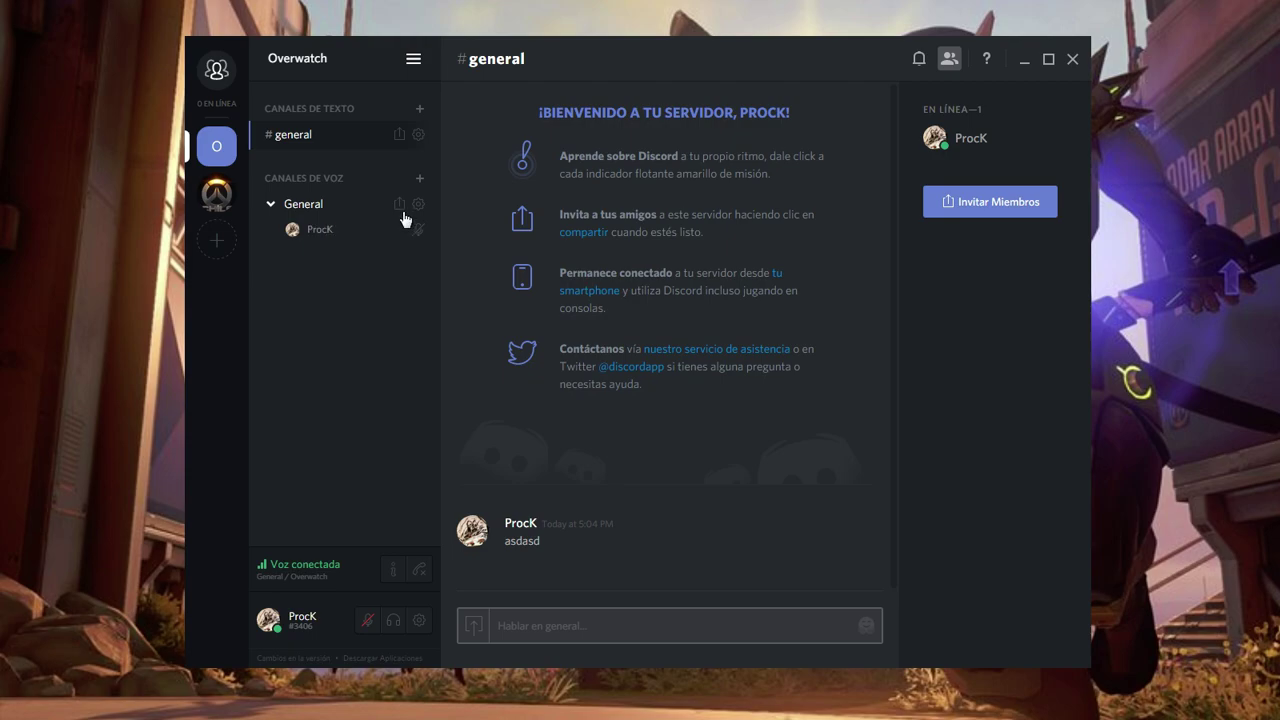
- Generate a human-readable invitation link with unlimited uses for the General voice channel and copy it
click(400, 205)
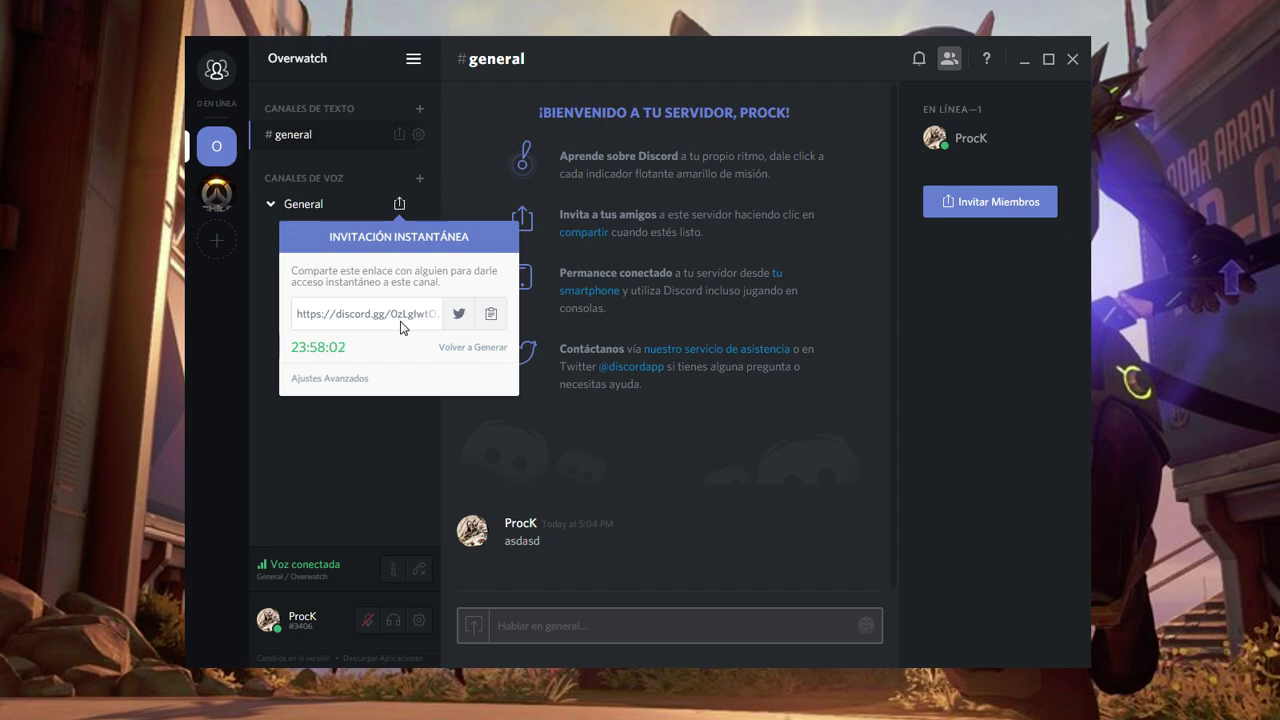
click(318, 379)
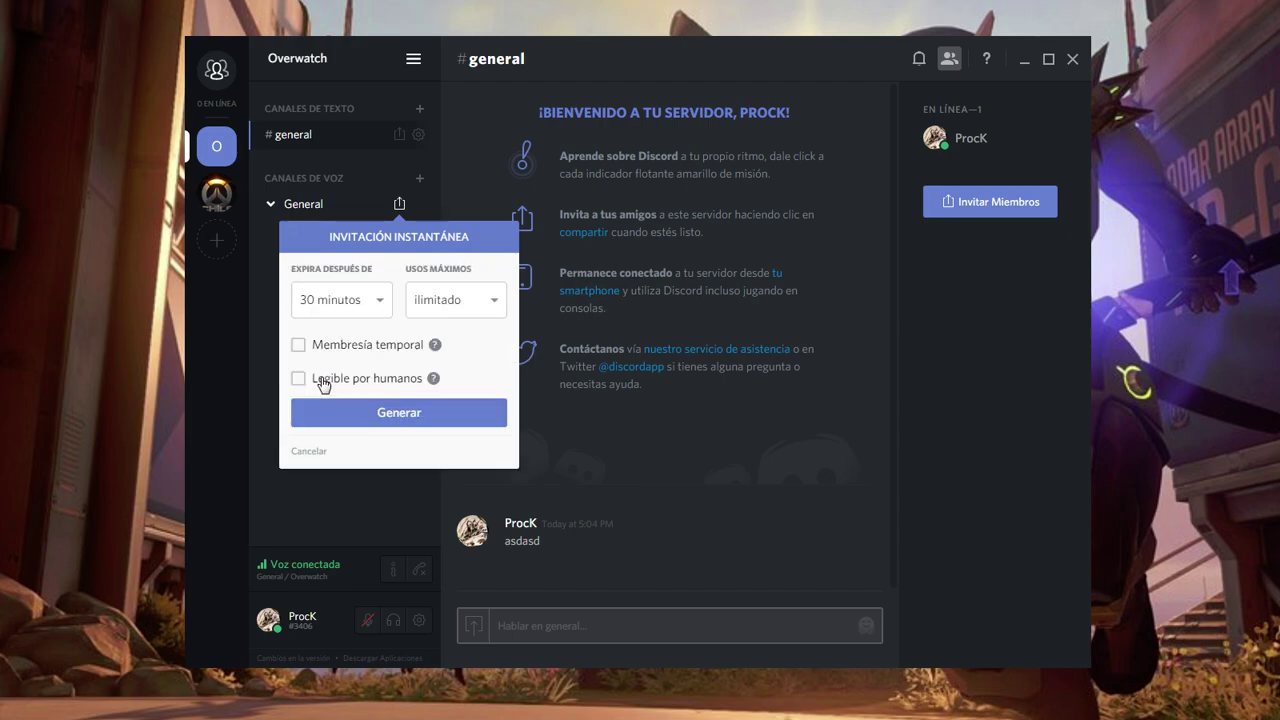
click(391, 311)
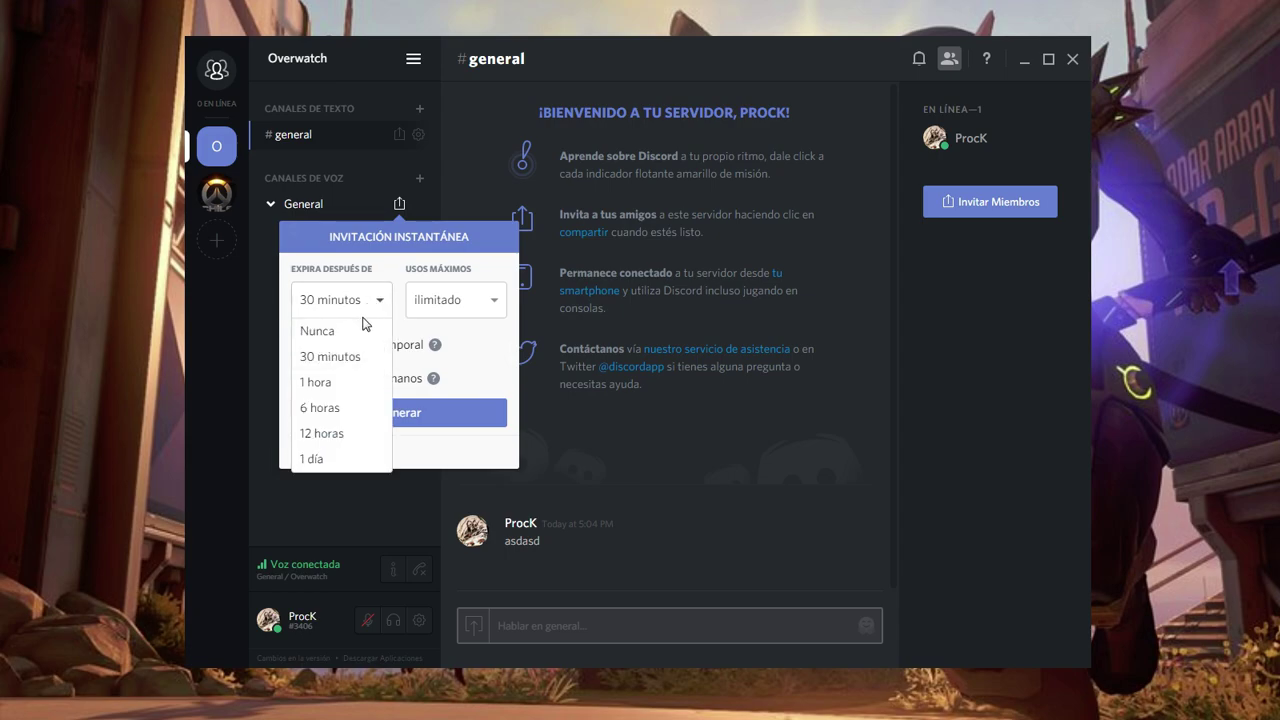
click(334, 332)
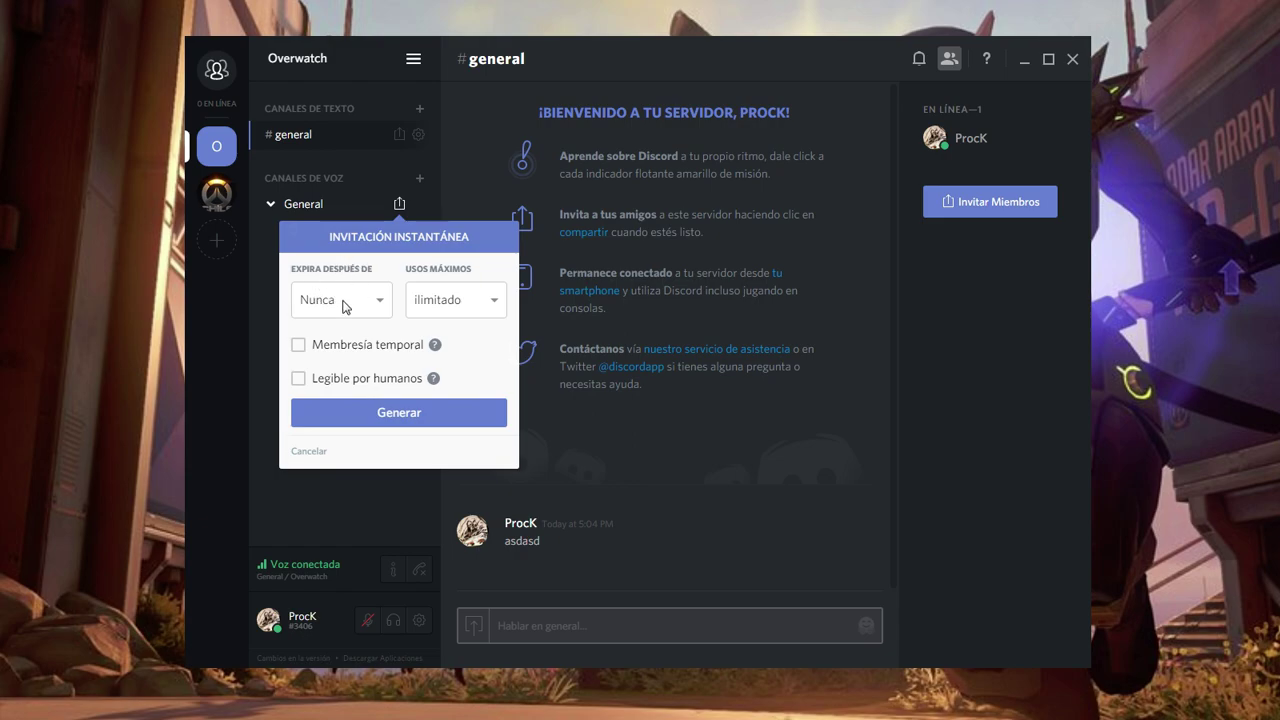
click(298, 379)
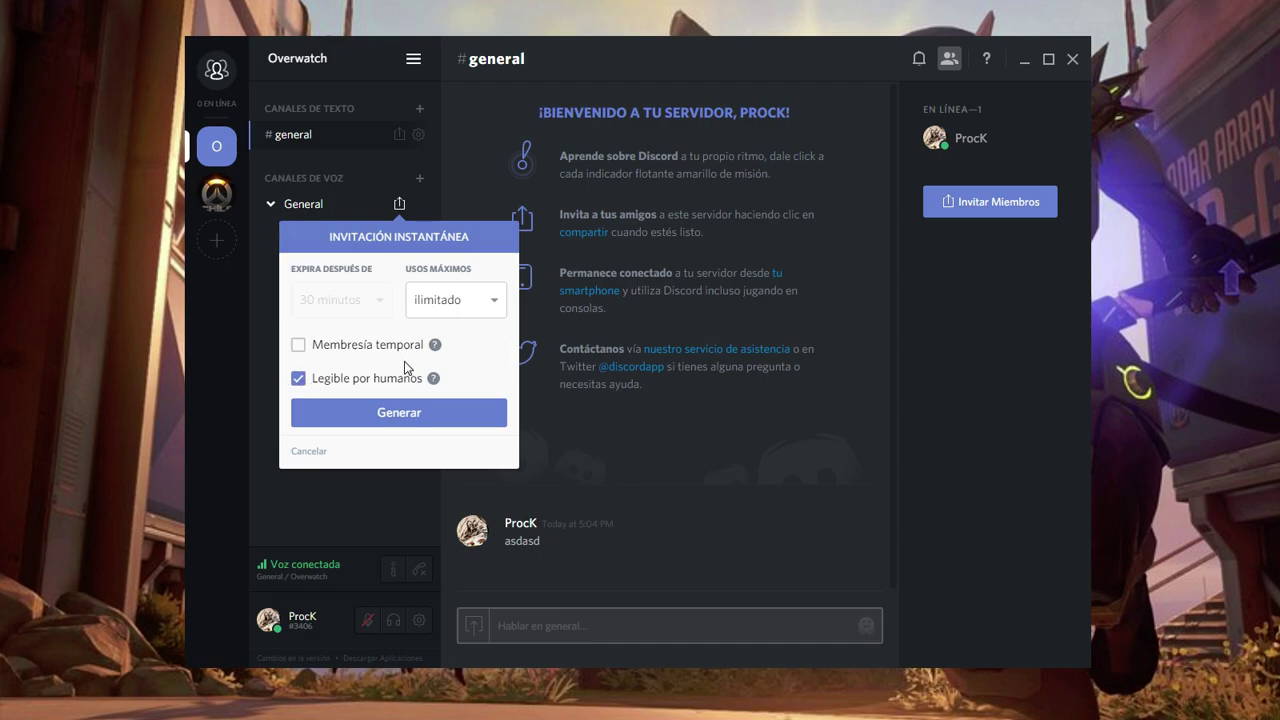
click(418, 428)
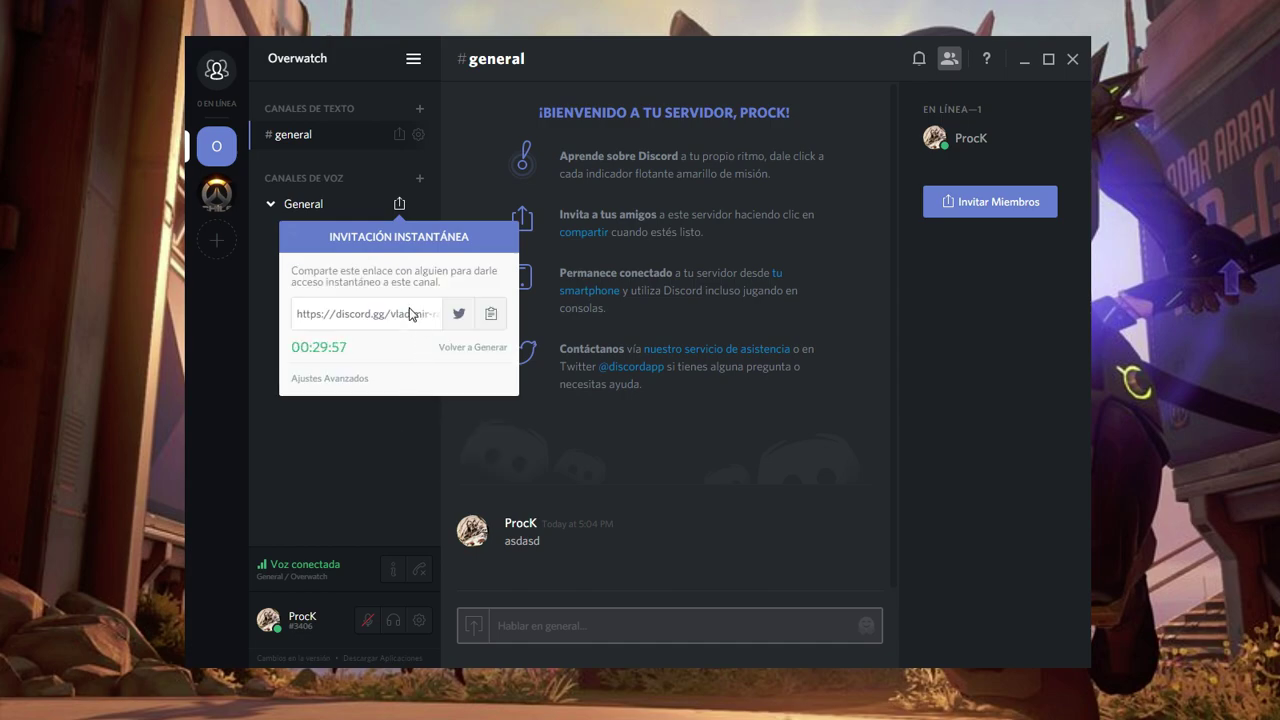
click(490, 314)
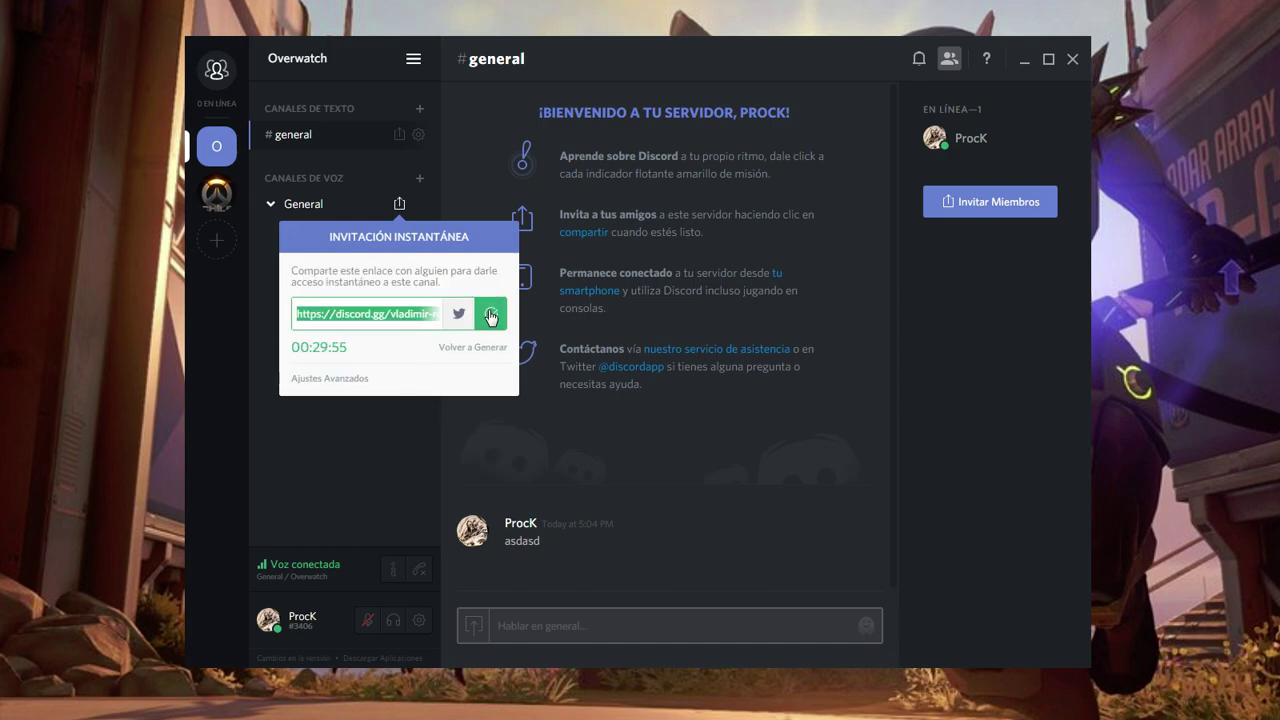
- Paste the human-readable invitation link into the #general message box and erase it without sending
click(526, 620)
key(ctrl+v)
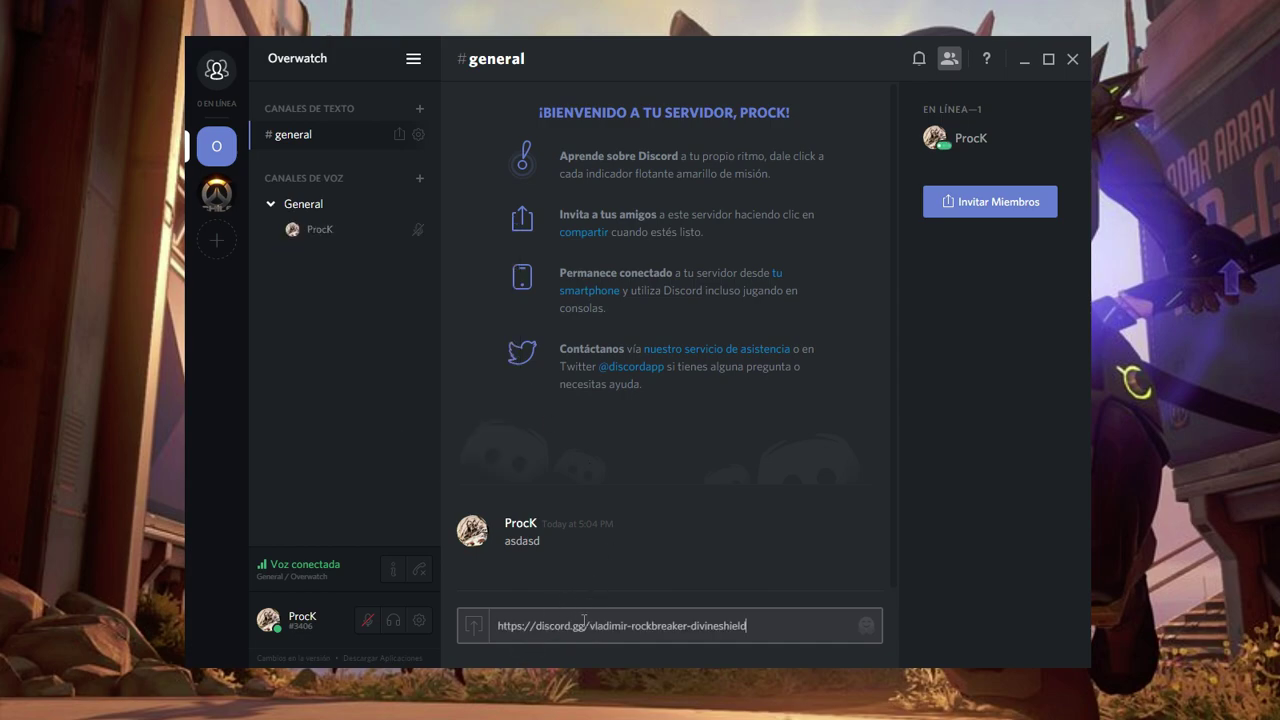
drag(763, 628, 458, 607)
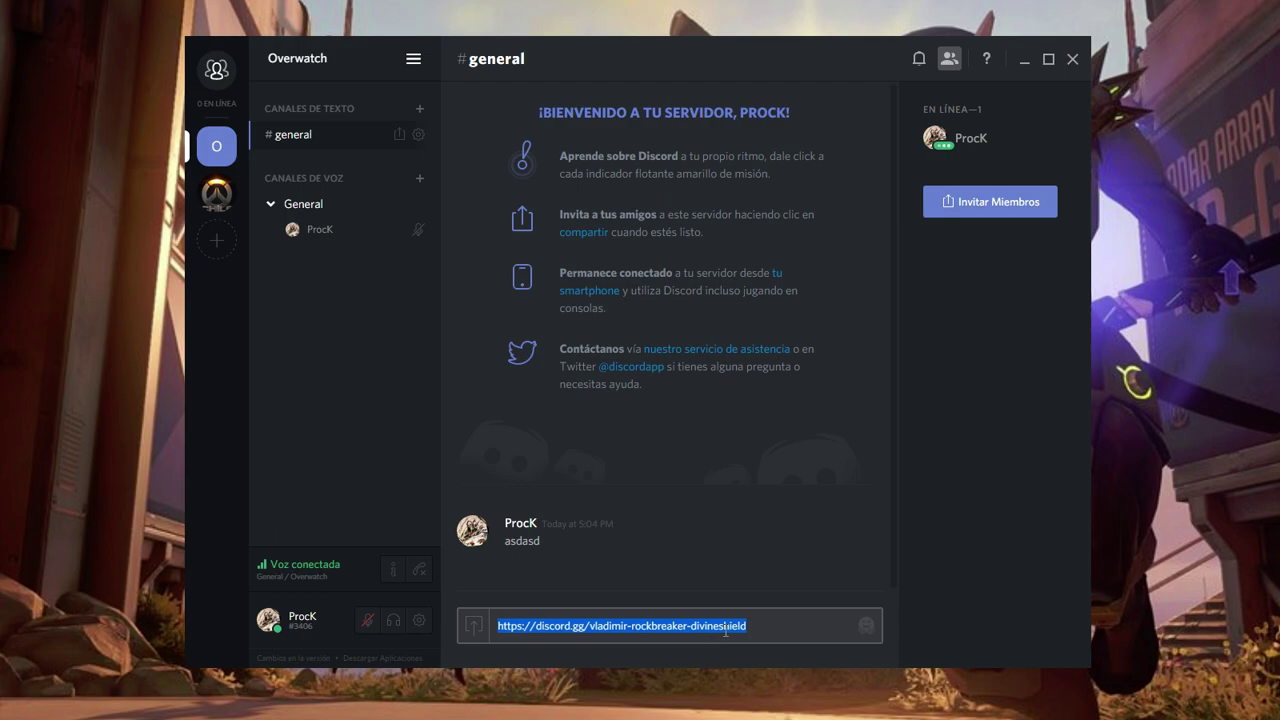
click(764, 625)
drag(764, 625, 480, 634)
click(767, 631)
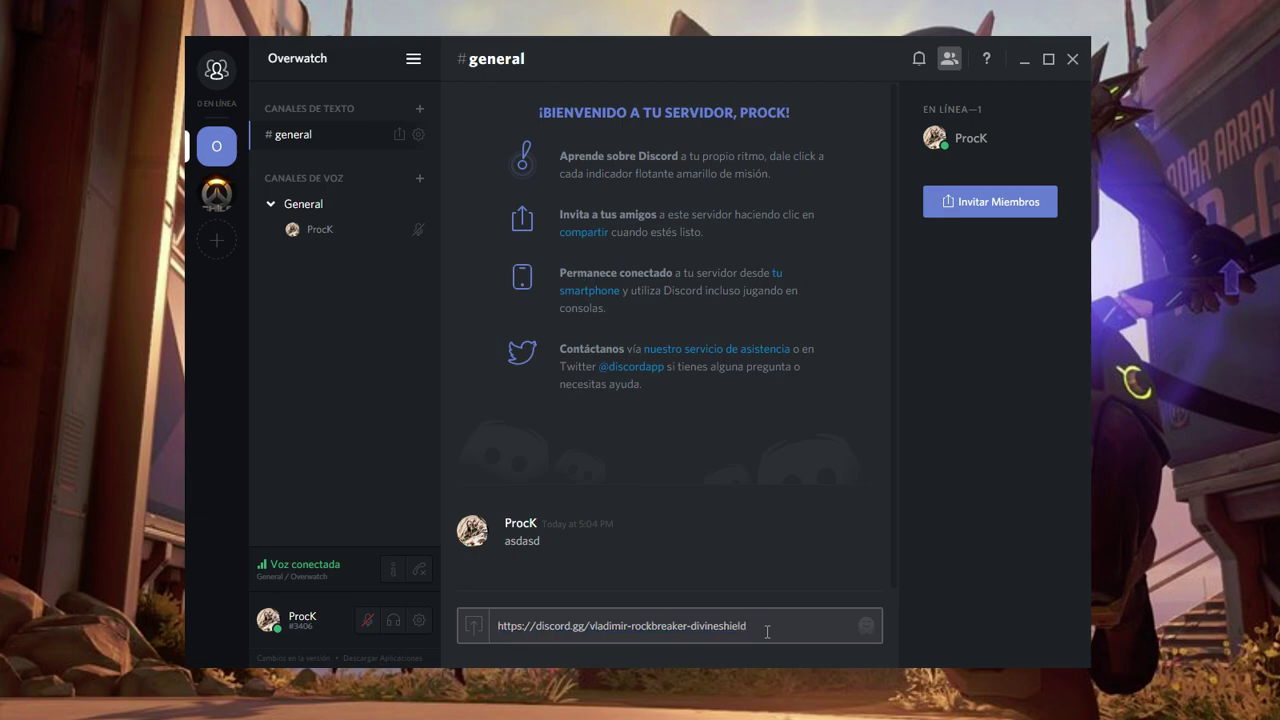
key(BackSpace)
key(BackSpace)
key(BackSpace)
key(BackSpace)
key(BackSpace)
key(BackSpace)
key(BackSpace)
key(BackSpace)
key(BackSpace)
key(BackSpace)
key(BackSpace)
key(BackSpace)
key(BackSpace)
key(BackSpace)
key(BackSpace)
key(BackSpace)
key(BackSpace)
key(BackSpace)
key(BackSpace)
key(BackSpace)
key(BackSpace)
key(BackSpace)
key(BackSpace)
key(BackSpace)
key(BackSpace)
key(BackSpace)
key(BackSpace)
key(BackSpace)
key(BackSpace)
key(BackSpace)
key(BackSpace)
key(BackSpace)
key(BackSpace)
key(BackSpace)
key(BackSpace)
key(BackSpace)
key(BackSpace)
key(BackSpace)
key(BackSpace)
key(BackSpace)
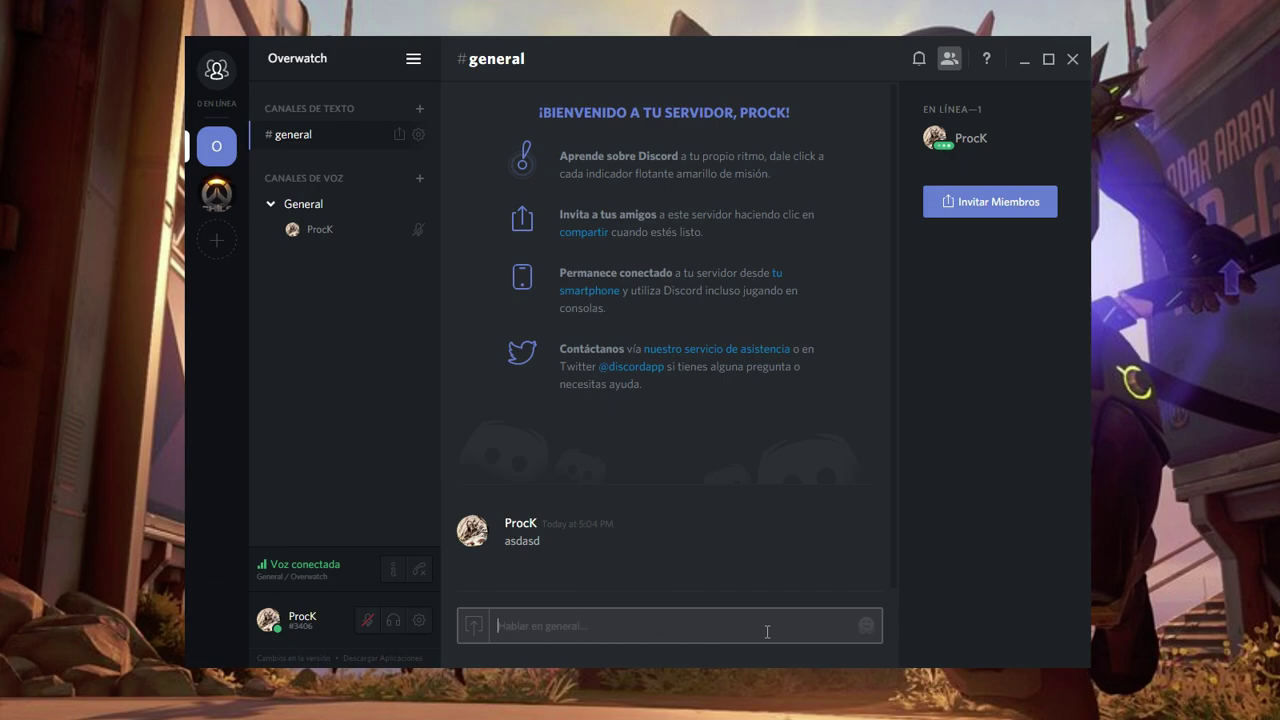
- Switch to the Overwatch Chile server and move between its voice channels, ending connected to ADMINISTRACIÓN
click(215, 196)
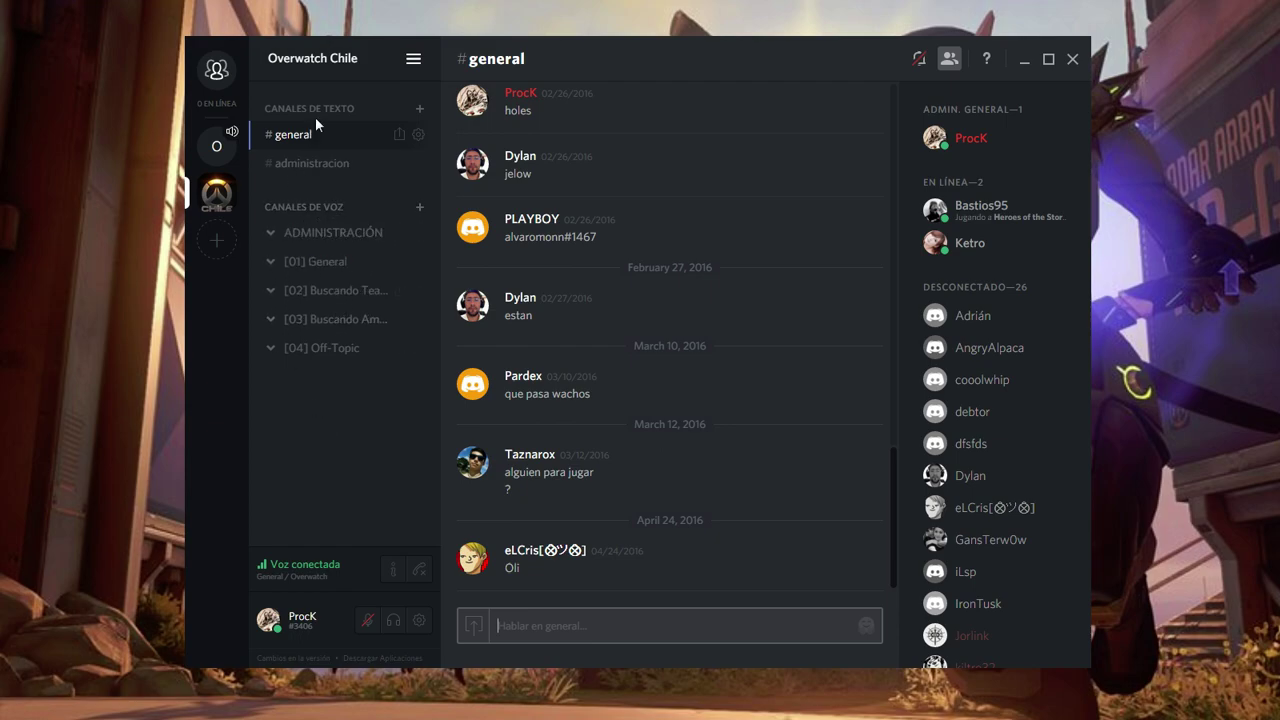
click(334, 290)
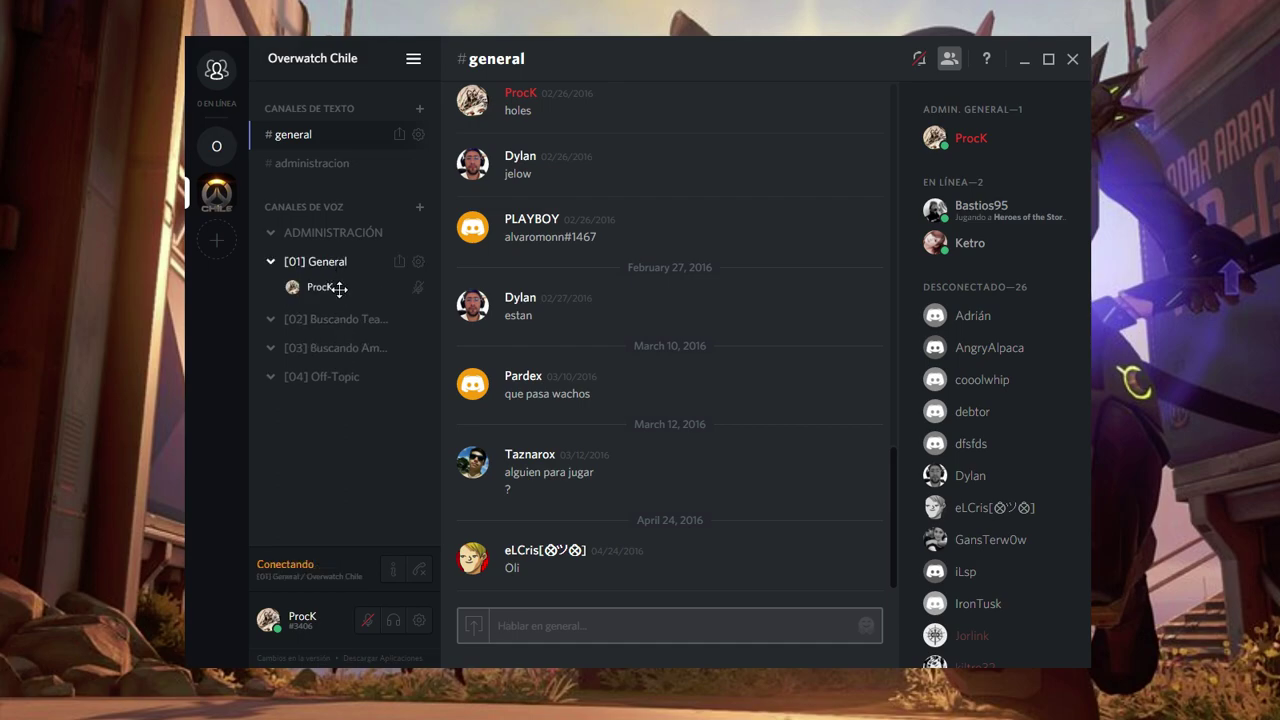
click(337, 376)
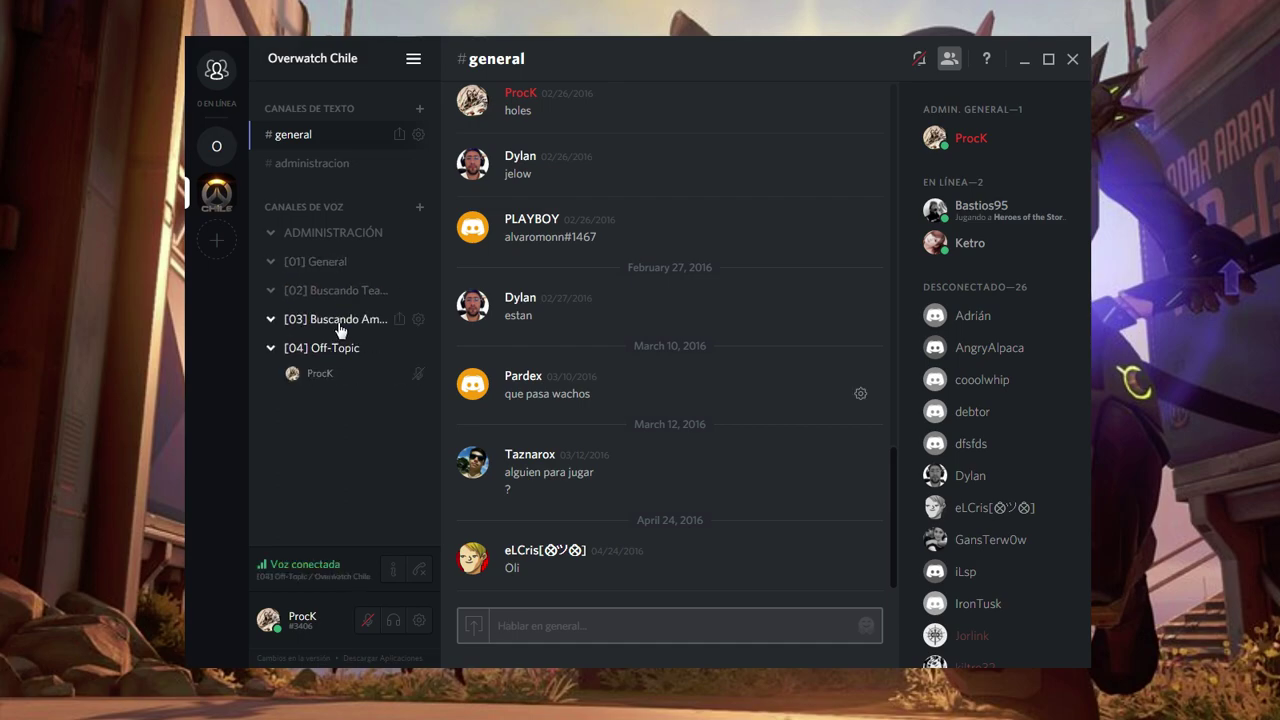
click(337, 319)
click(315, 261)
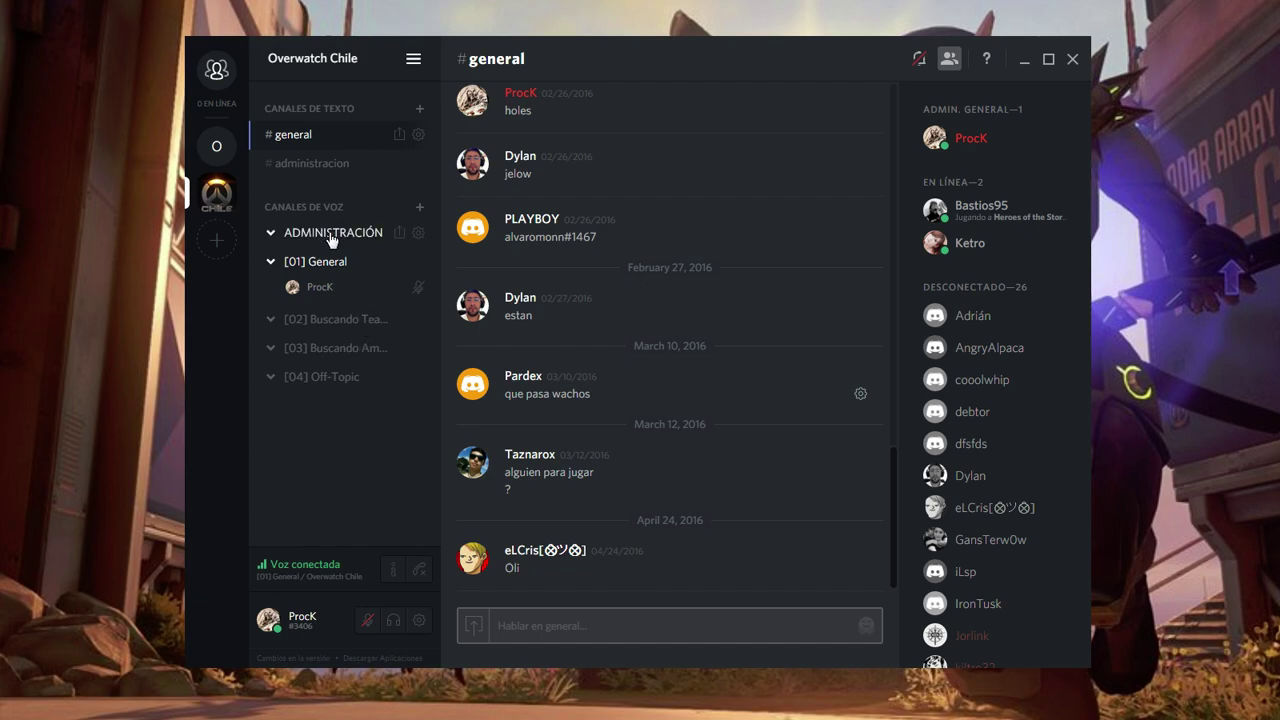
click(337, 349)
click(330, 376)
click(345, 294)
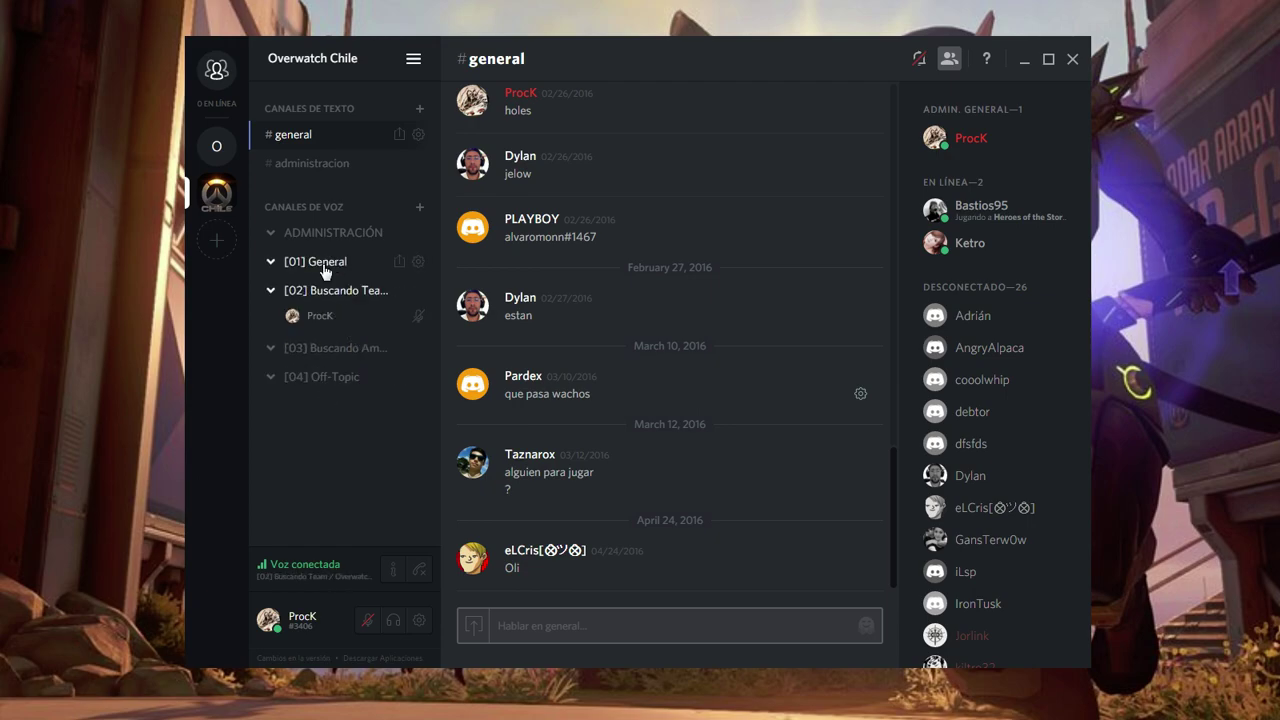
click(326, 264)
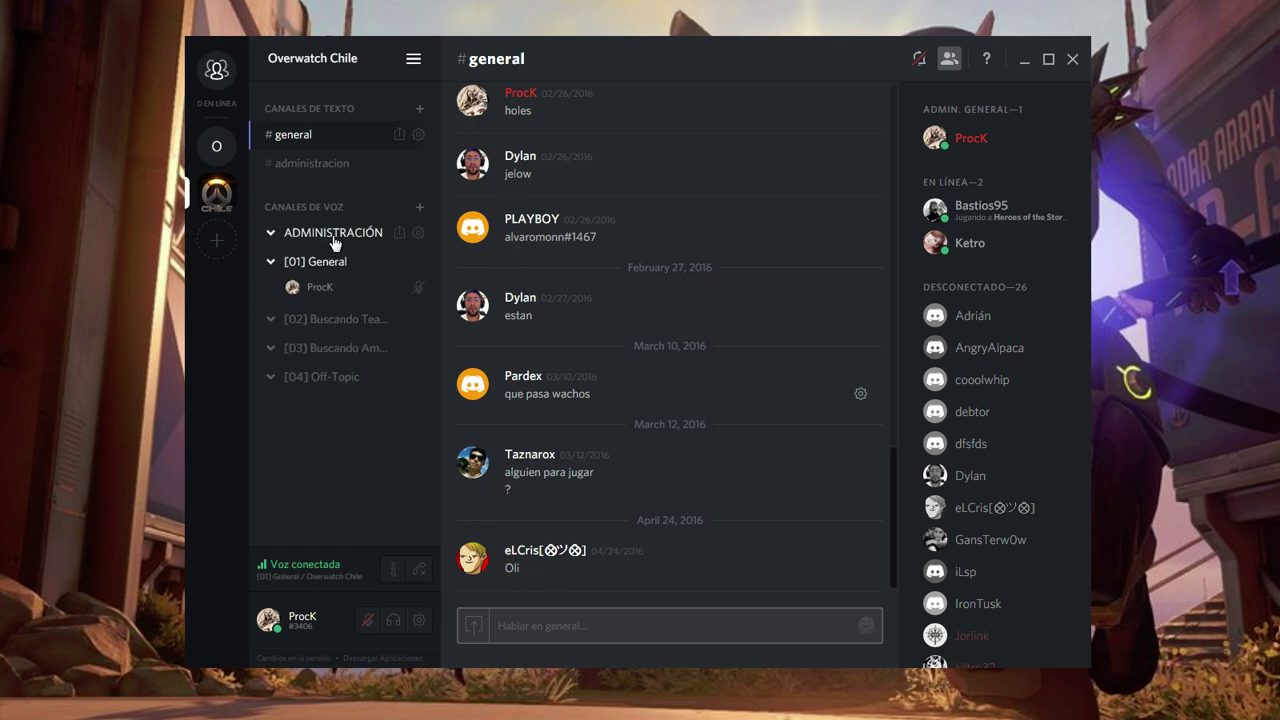
click(332, 236)
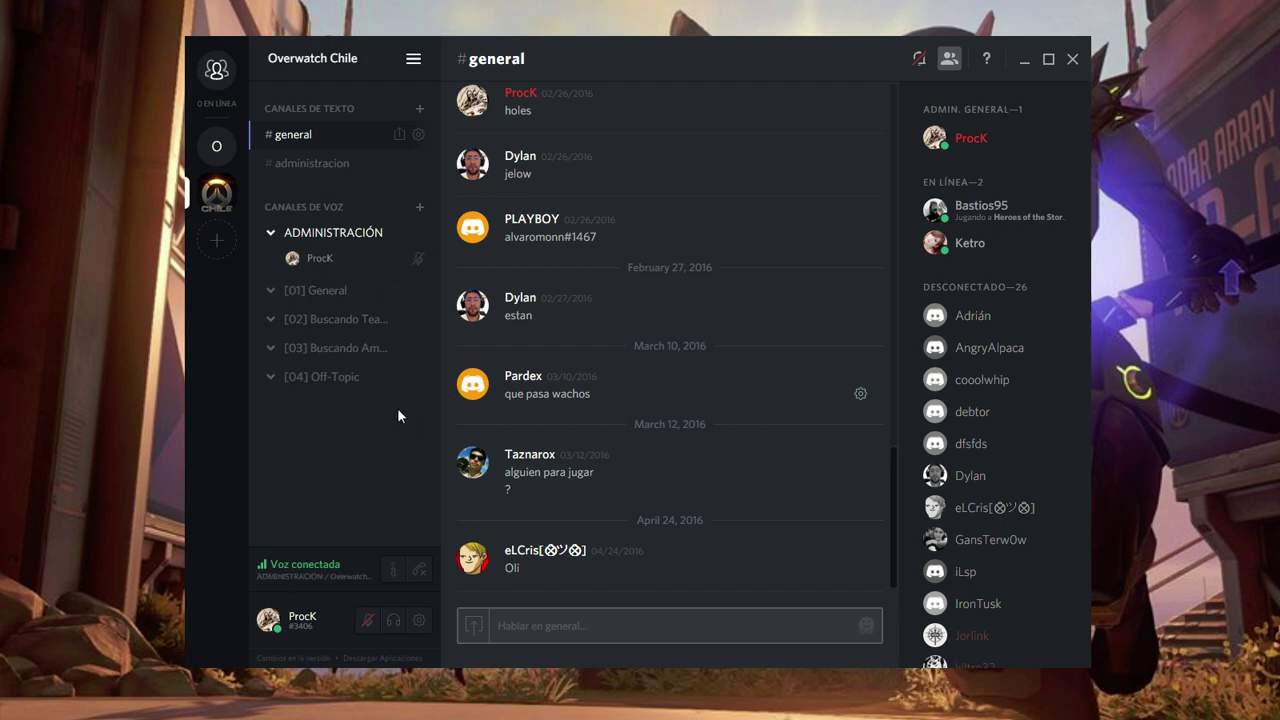